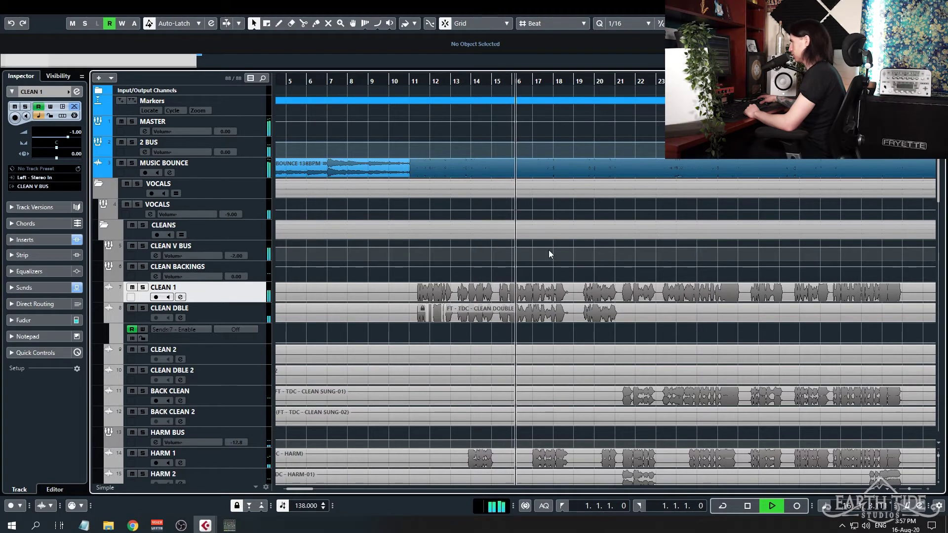
Step: Look over the vocal tracks while the full mix plays and stop the playback
scroll(555, 255, "down", 4)
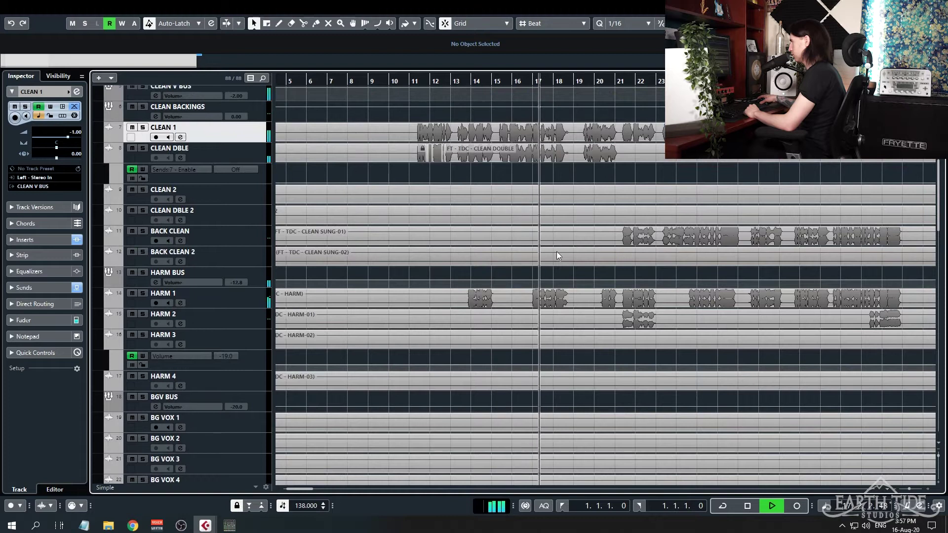
scroll(557, 255, "up", 2)
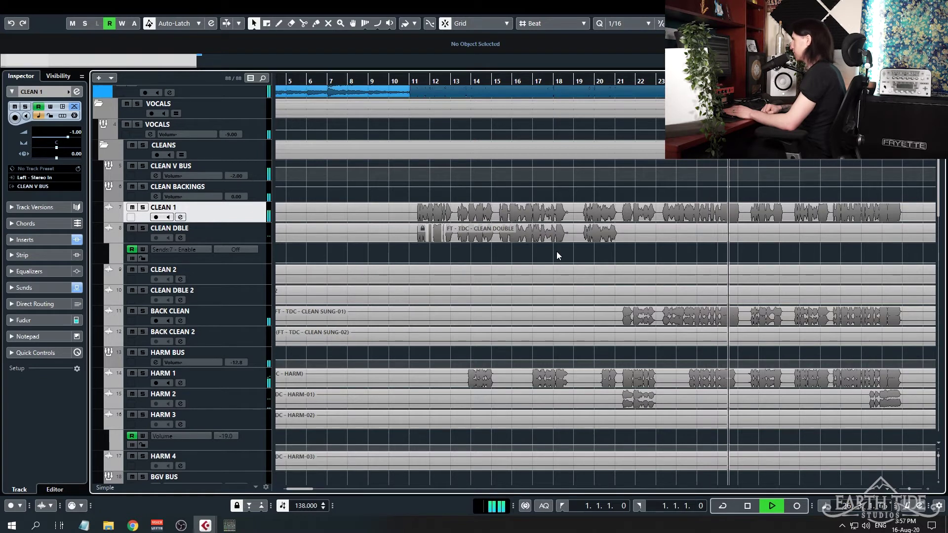
key("space")
key("KP_0")
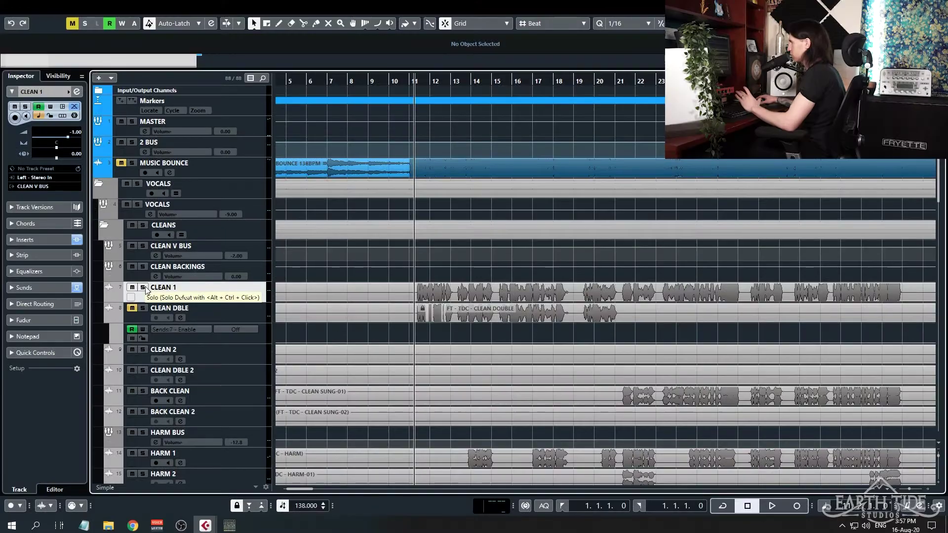
Step: Solo the CLEAN 1 track and play its vocal on its own
left_click(143, 287)
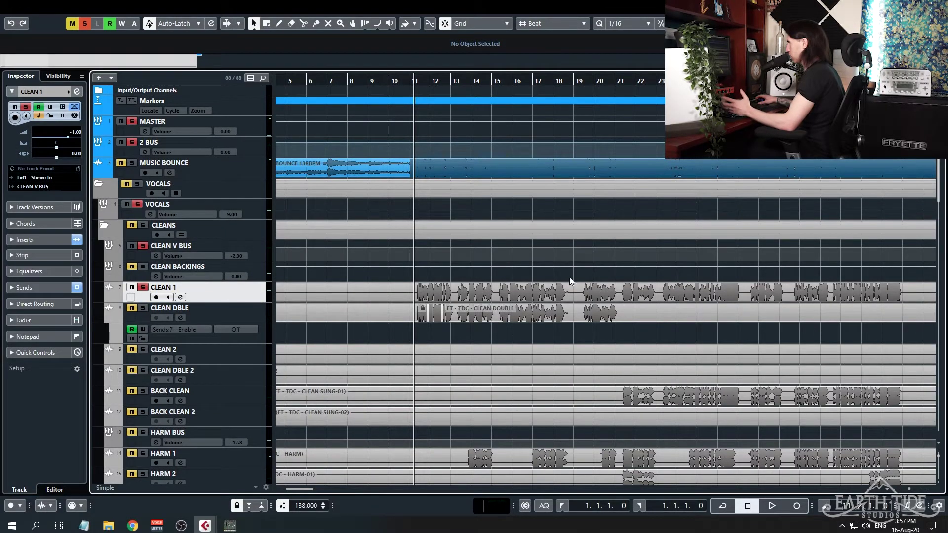
key("space")
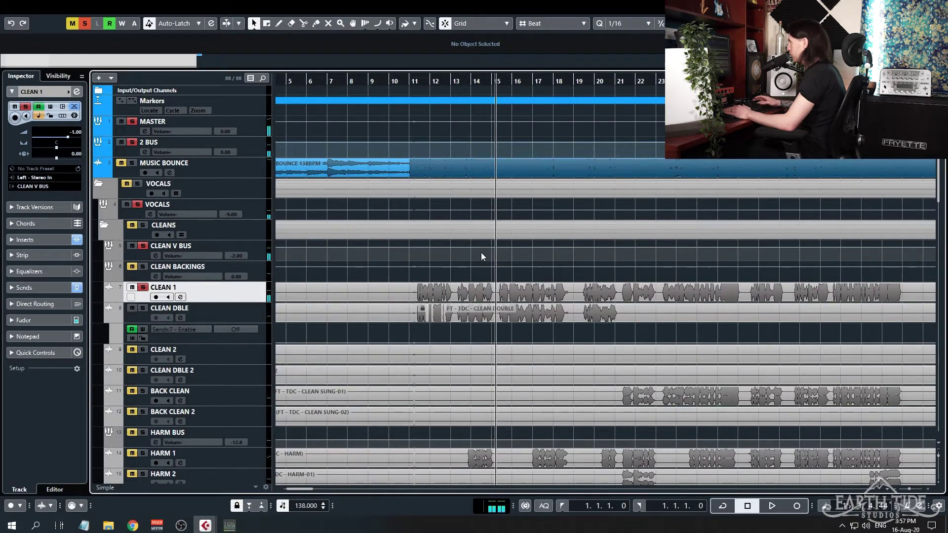
key("space")
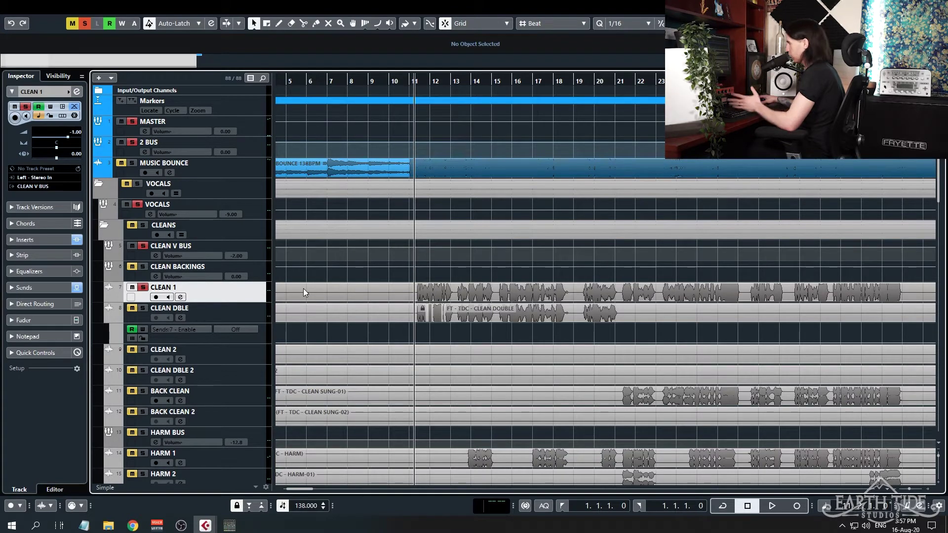
Step: Show the inserts of CLEAN 1 and bypass every plug-in except Virtual Mix Rack
left_click(59, 239)
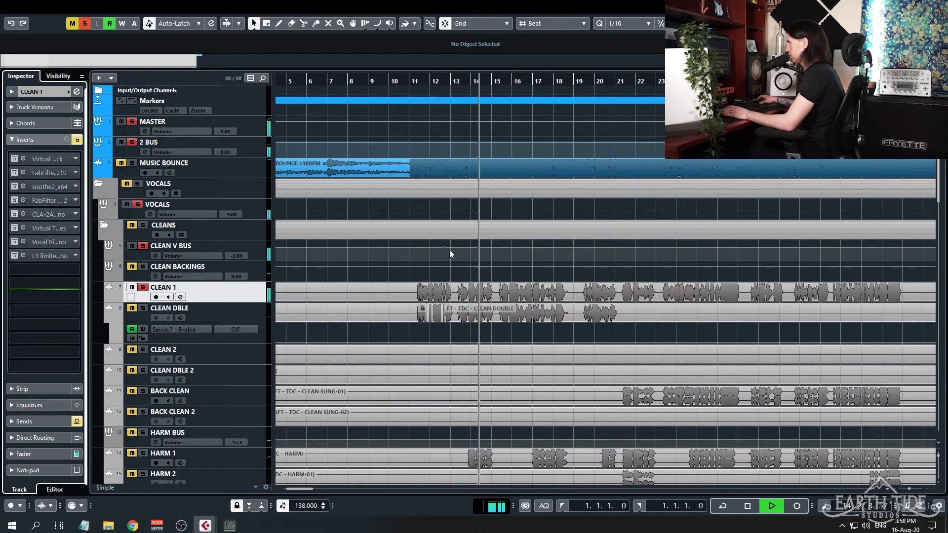
key("space")
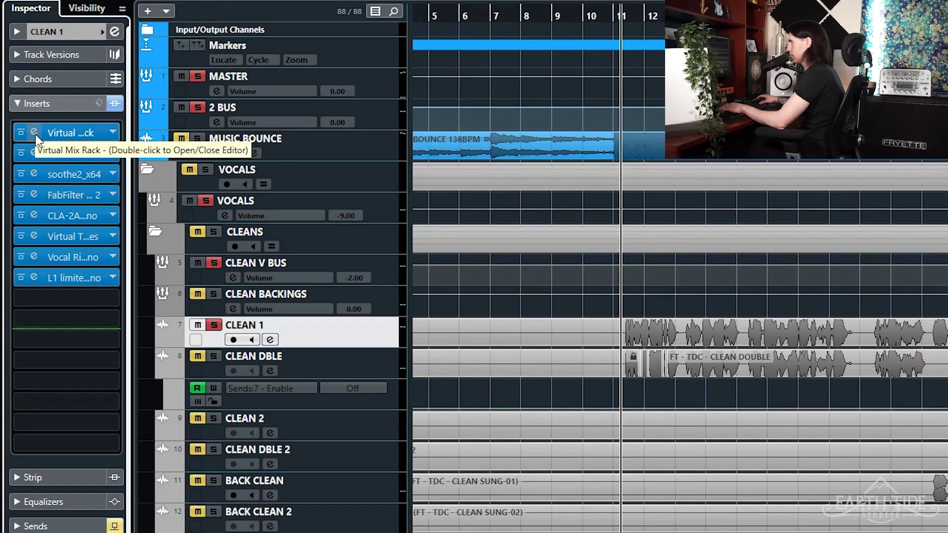
left_click(21, 277)
left_click(20, 257)
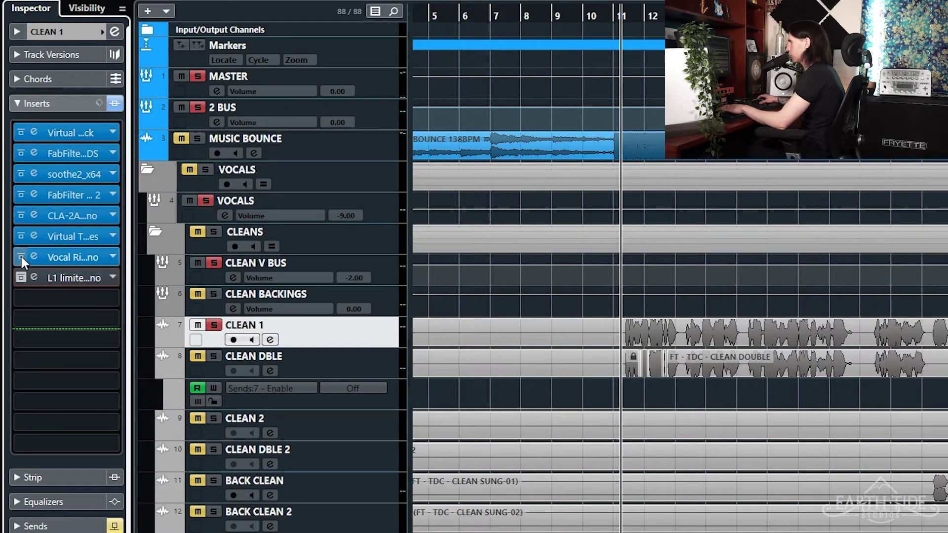
left_click(20, 236)
left_click(20, 215)
left_click(21, 194)
left_click(21, 174)
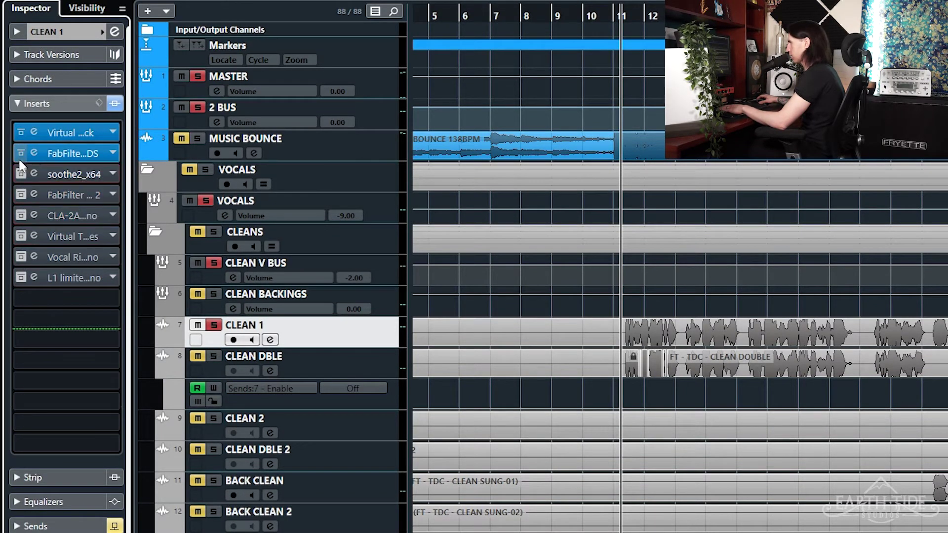
left_click(20, 154)
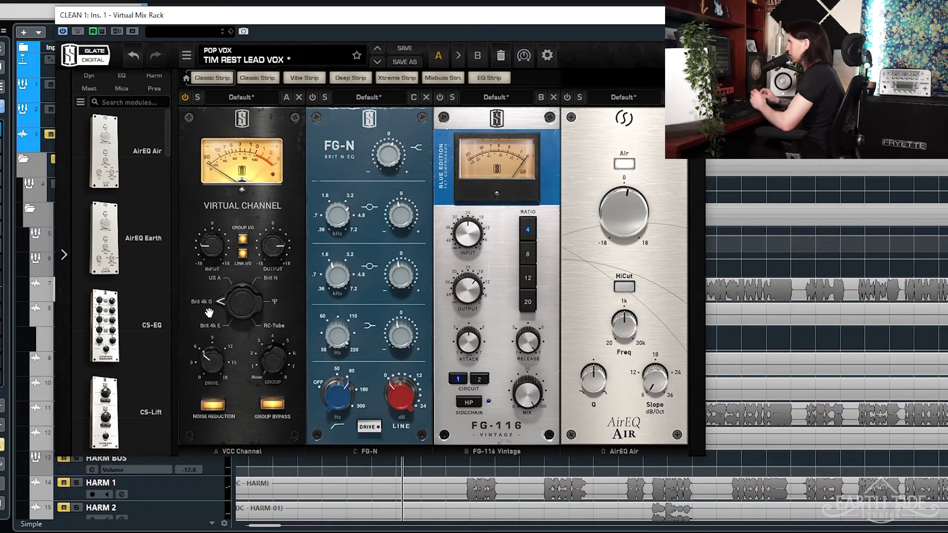
Step: Compare the vocal with the Virtual Channel module off and on during playback, leaving the module on
left_click(186, 97)
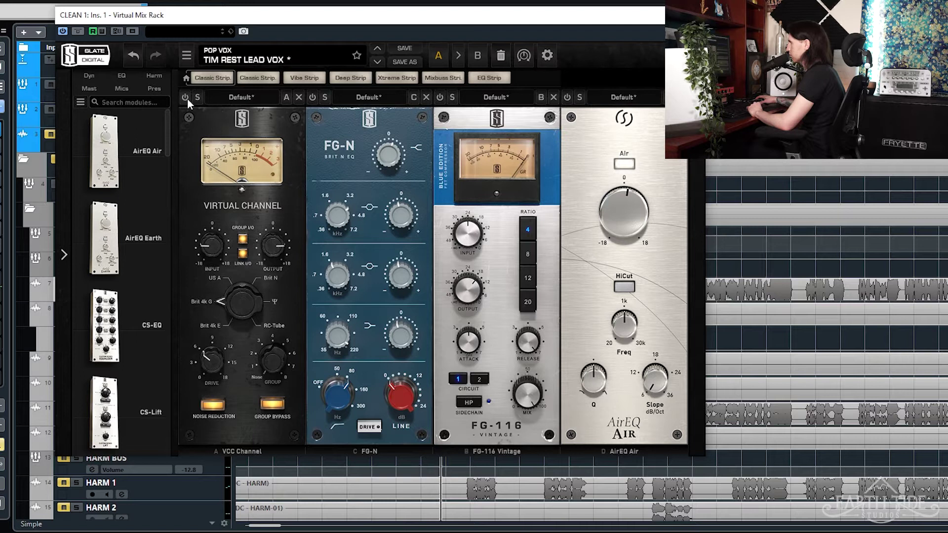
left_click(187, 98)
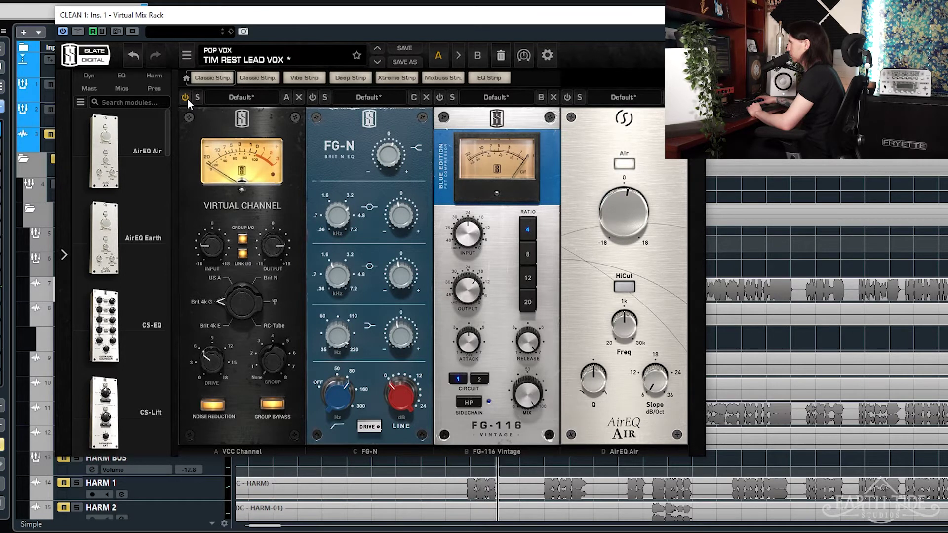
left_click(188, 98)
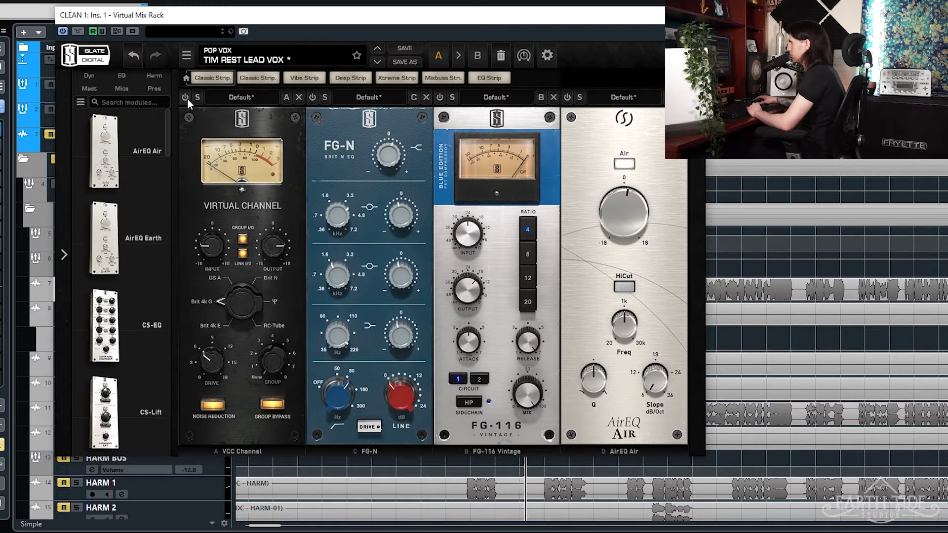
left_click(188, 99)
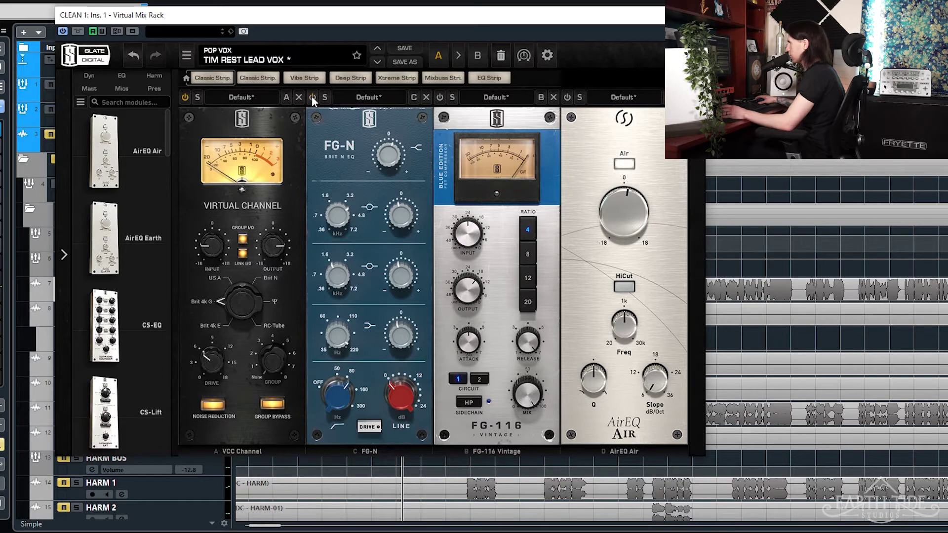
Step: Play the vocal and switch on the FG-N EQ module
key("space")
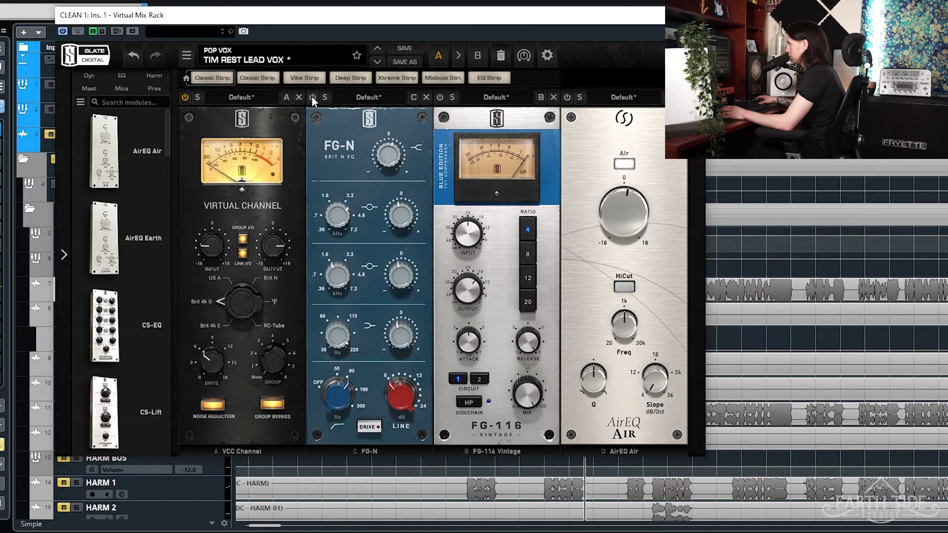
left_click(312, 97)
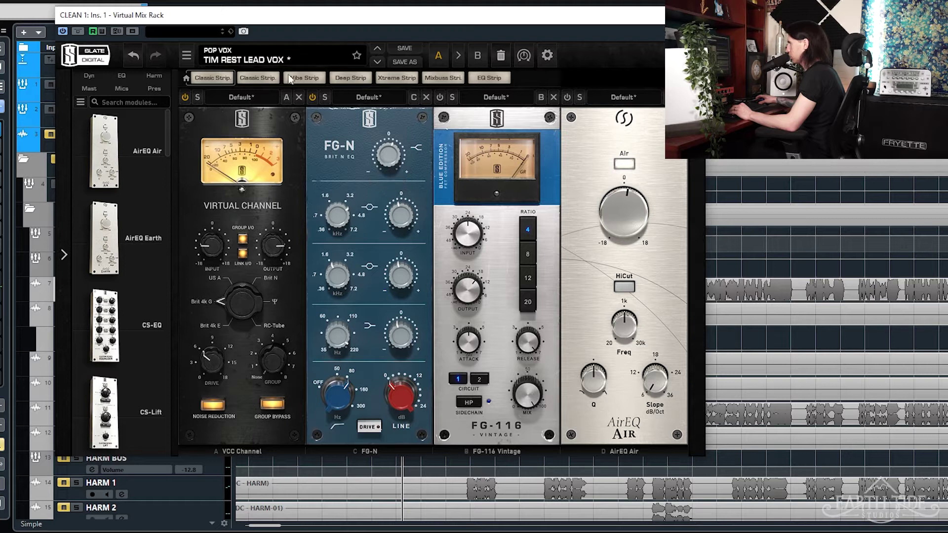
Step: Try boosting and cutting the FG-N low-band gain against its neutral setting while listening
double_click(403, 335)
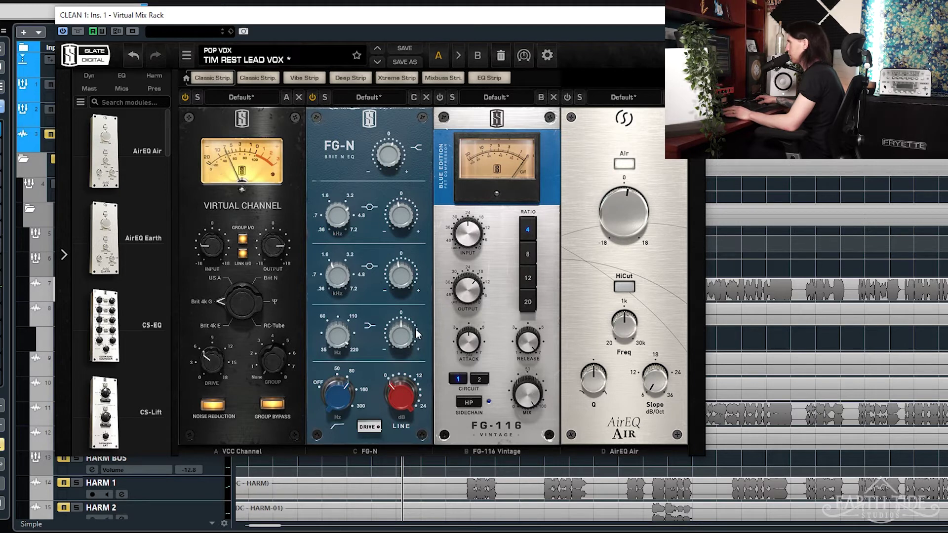
left_click_drag(399, 339, 394, 309)
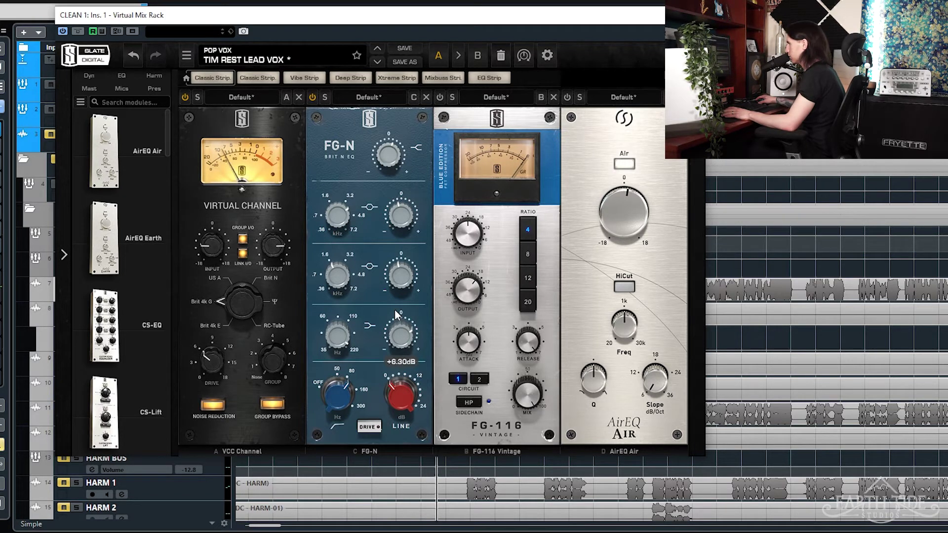
left_click_drag(401, 337, 397, 363)
double_click(401, 342)
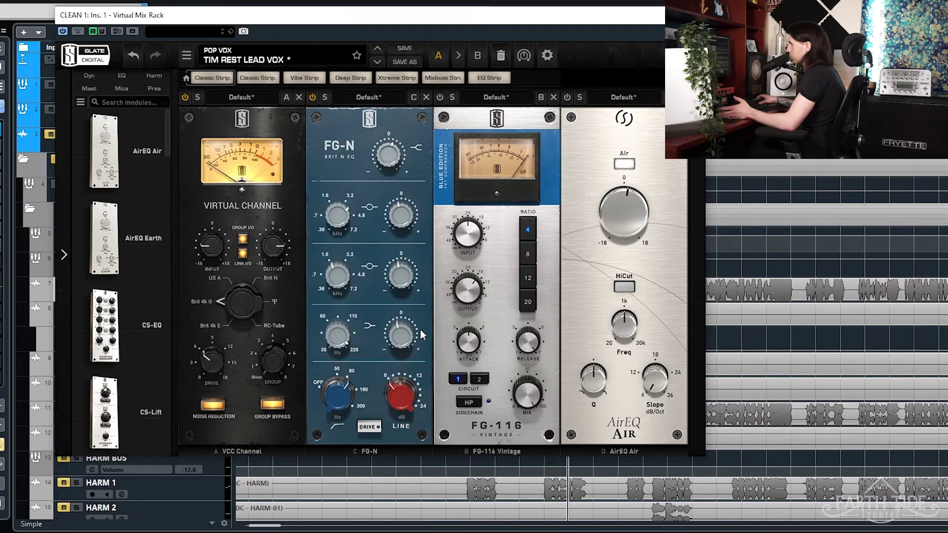
mouse_move(401, 337)
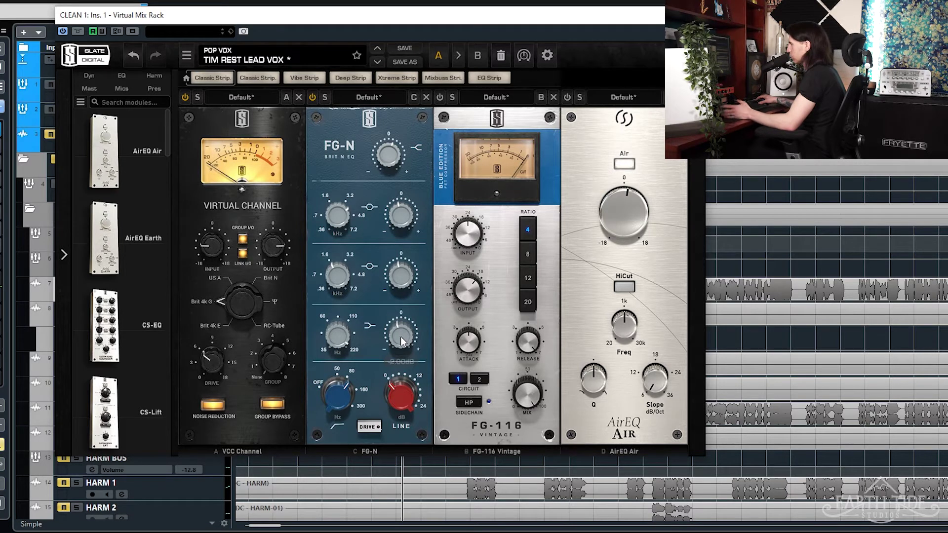
double_click(401, 336)
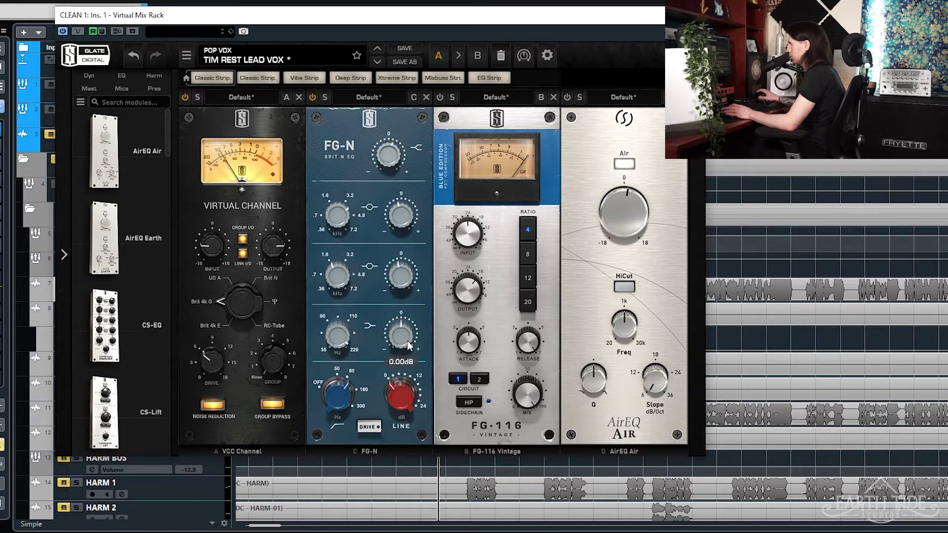
Step: Set the FG-N low-band gain to -2 dB
left_click(397, 366)
type("-2")
key("Return")
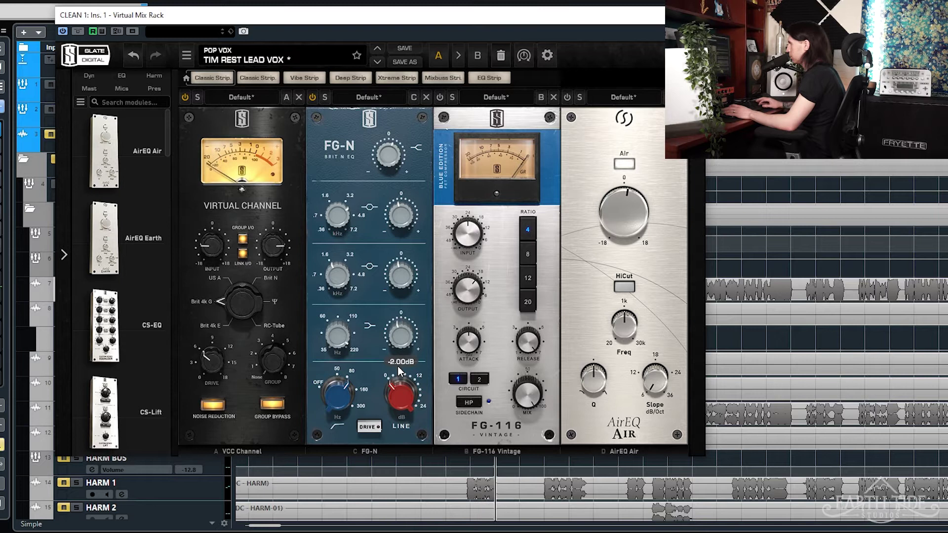
Step: Audition a boost in the lower mid band of the FG-N and set its gain to -1.5 dB
mouse_move(401, 277)
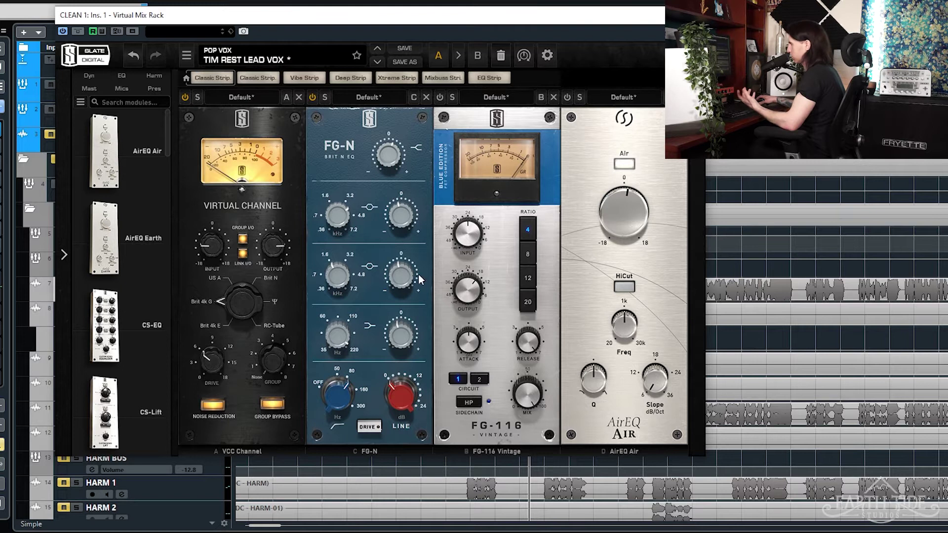
key("KP_1")
key("space")
left_click_drag(399, 284, 399, 256)
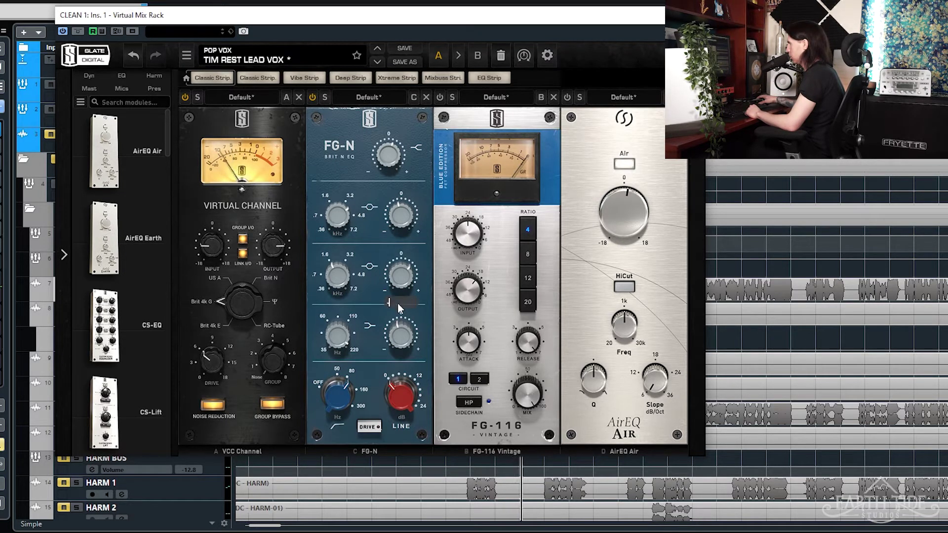
mouse_move(398, 303)
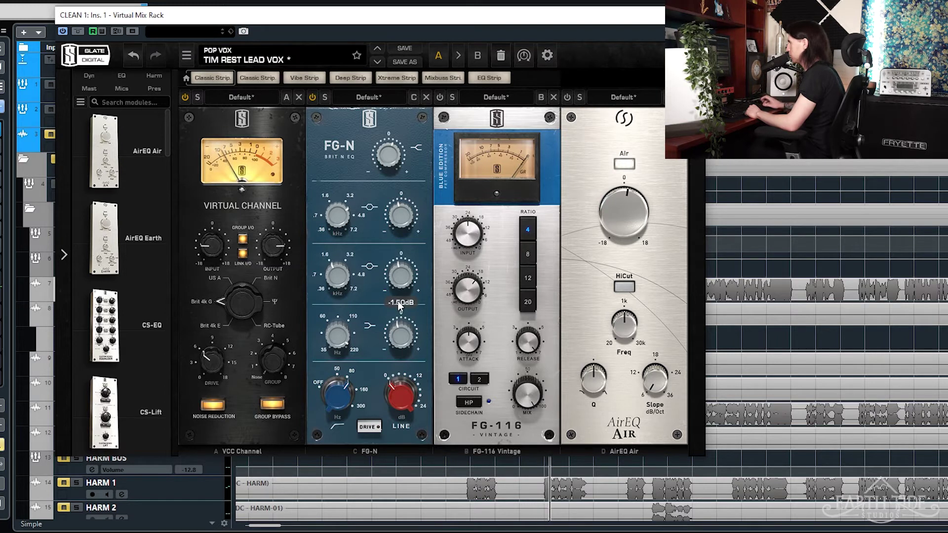
Step: Audition gain changes in the upper mid band of the FG-N and set its gain to -1.5 dB
mouse_move(405, 222)
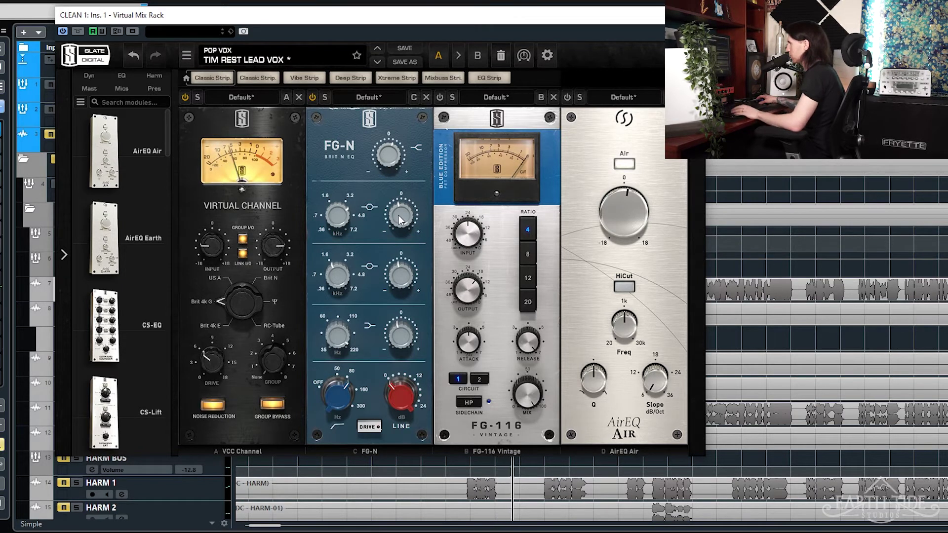
double_click(399, 216)
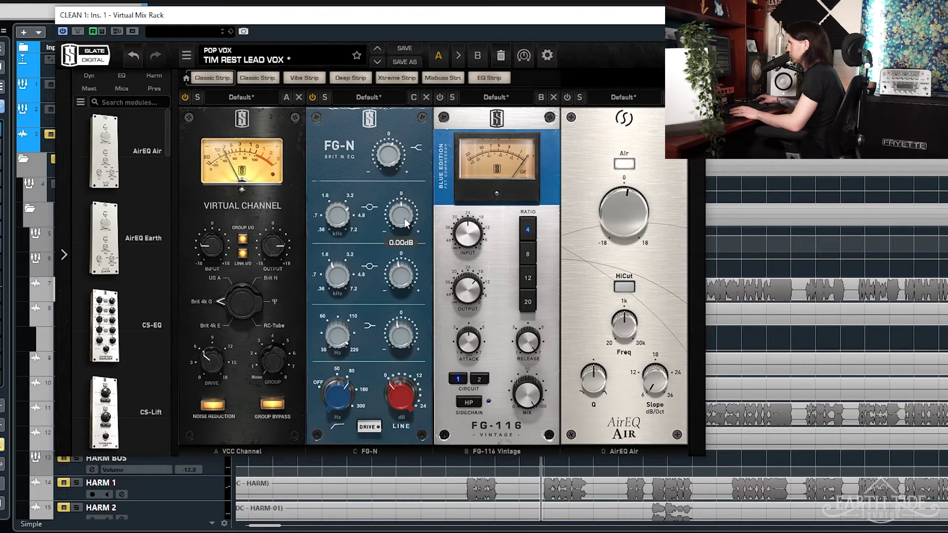
left_click_drag(404, 223, 419, 224)
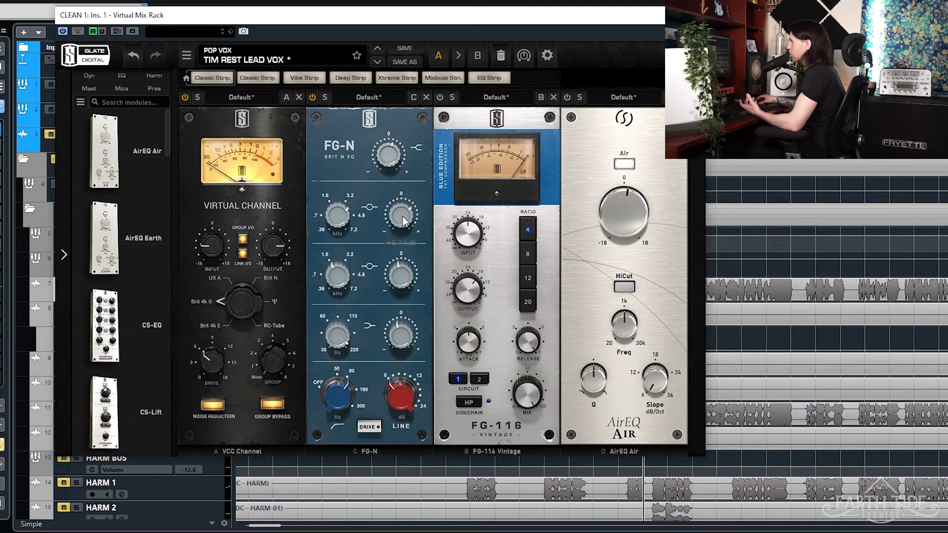
key("KP_0")
key("KP_Subtract")
key("KP_Subtract")
key("KP_Subtract")
key("KP_Subtract")
key("KP_Subtract")
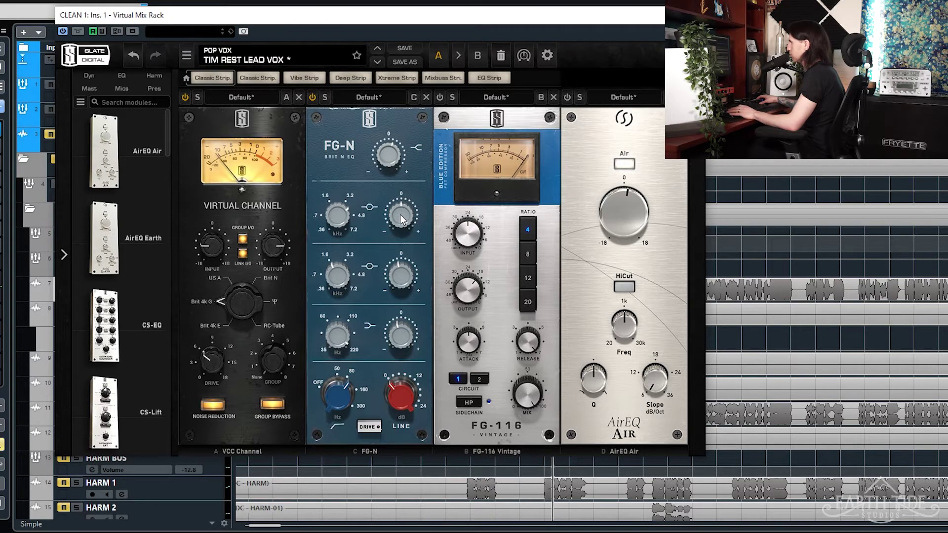
double_click(400, 214)
type("-1.50dB")
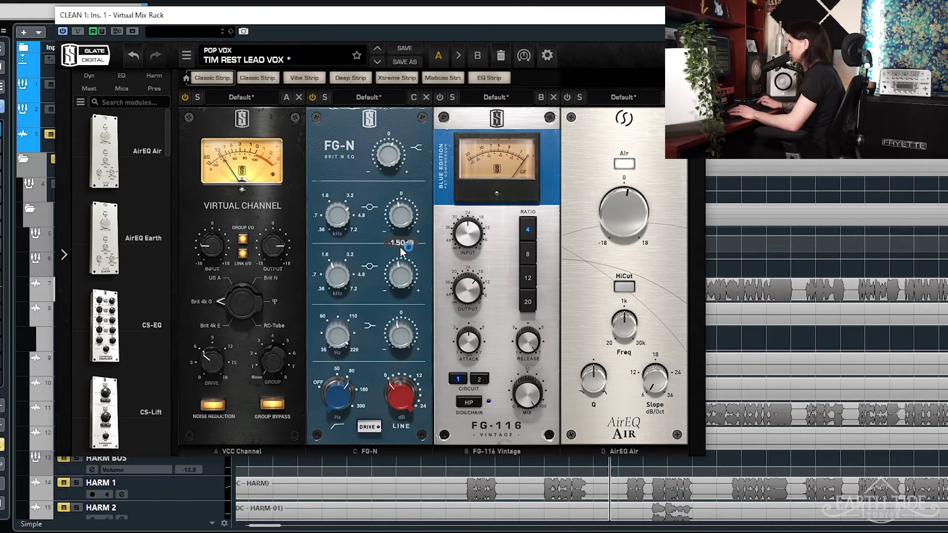
key("Return")
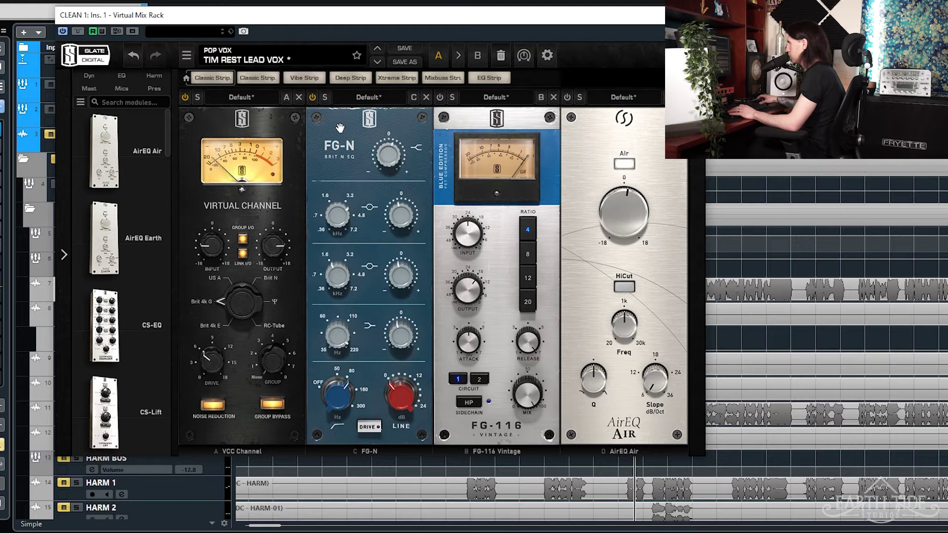
Step: Audition a boost in the high band of the FG-N and set its gain to 2 dB
mouse_move(370, 165)
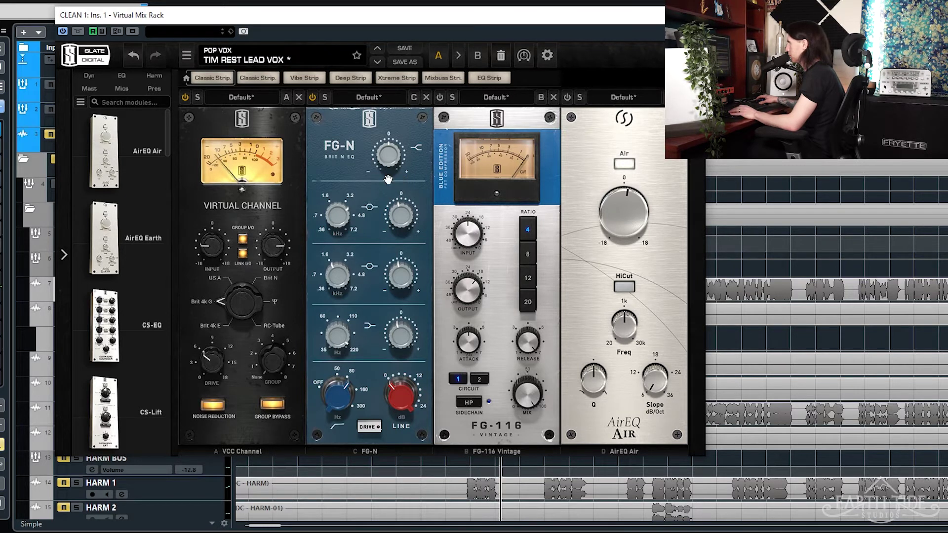
left_click_drag(385, 152, 384, 140)
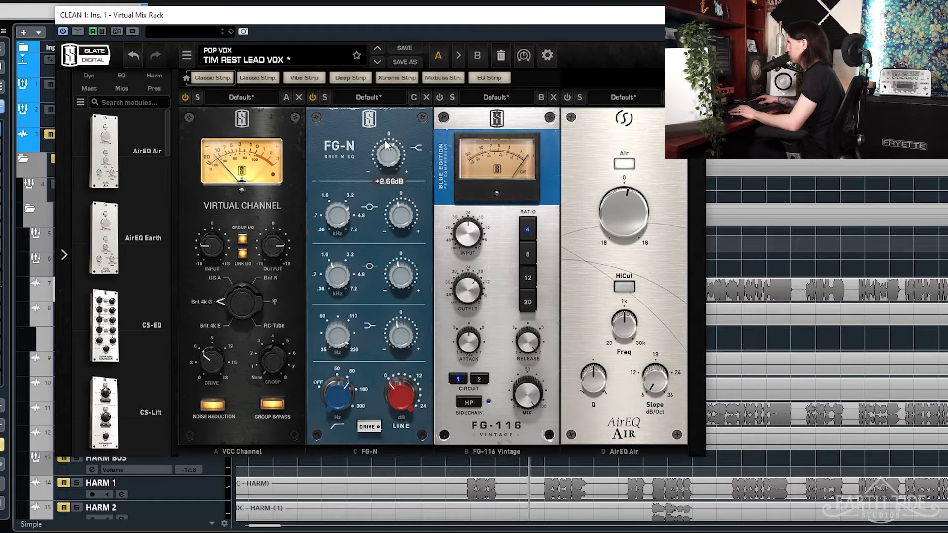
left_click(388, 180)
type("2")
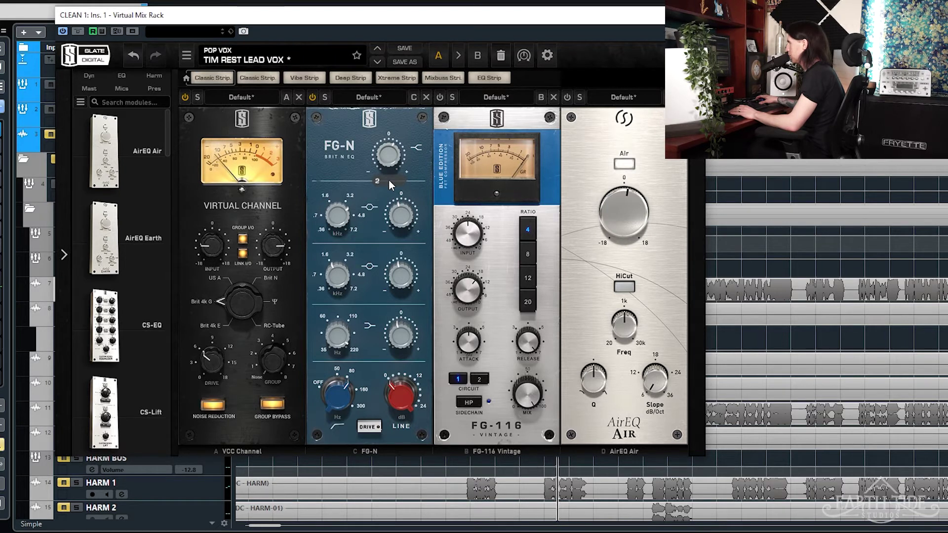
key("Return")
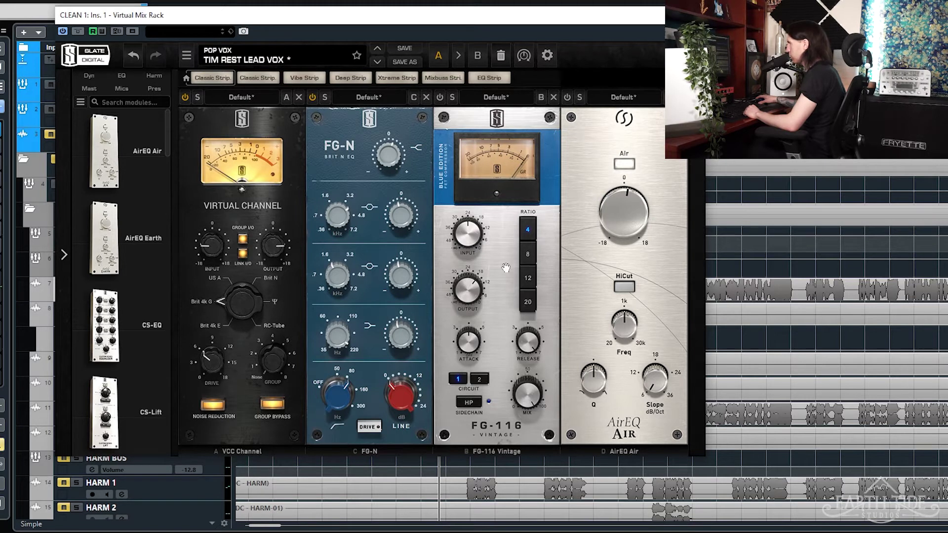
Step: Enable the FG-116 Vintage compressor module, comparing the vocal with it on and off, and leave it switched on
left_click(441, 99)
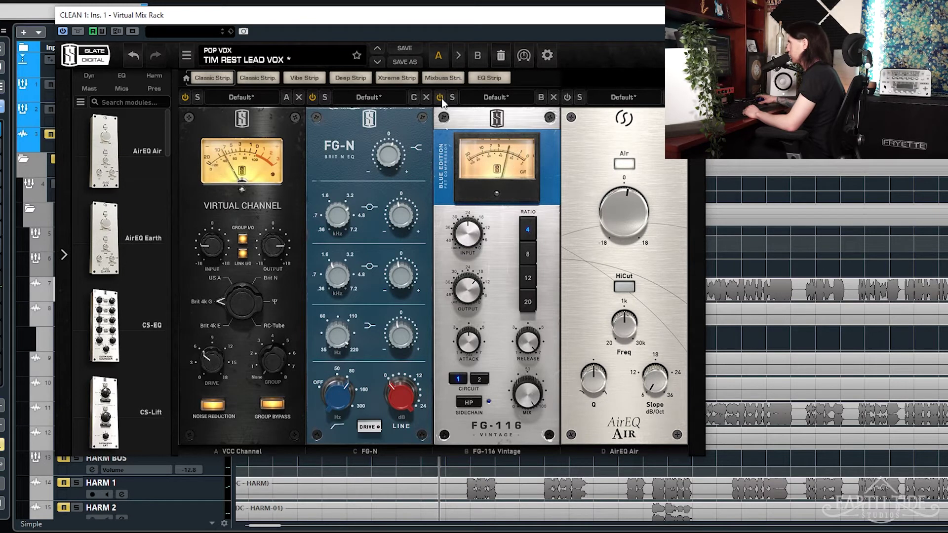
left_click(441, 99)
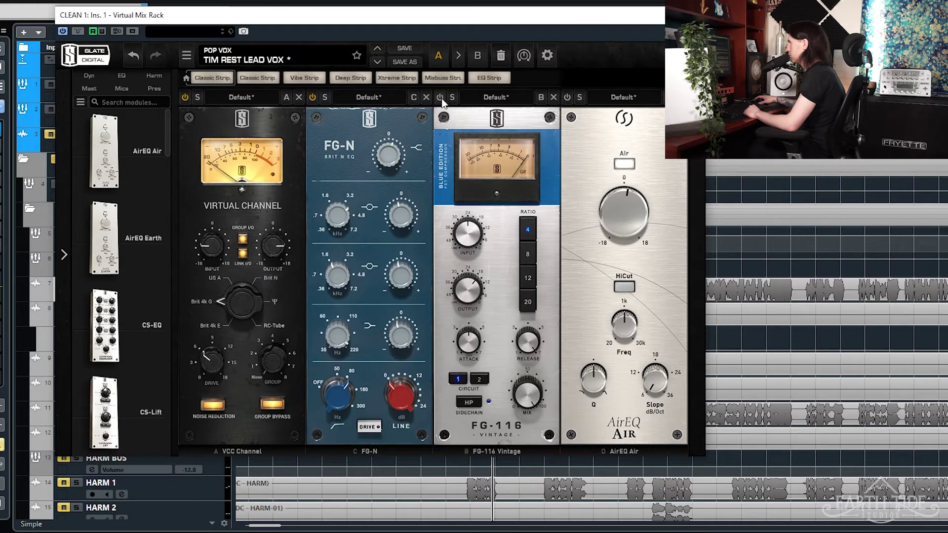
left_click(441, 98)
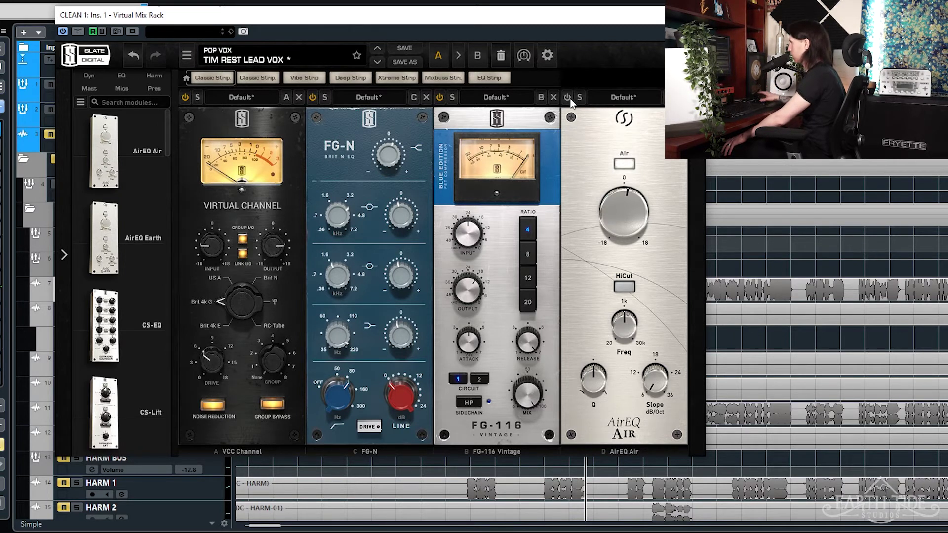
Step: Enable the AirEQ Air module during playback of the vocal and close the Virtual Mix Rack
mouse_move(623, 207)
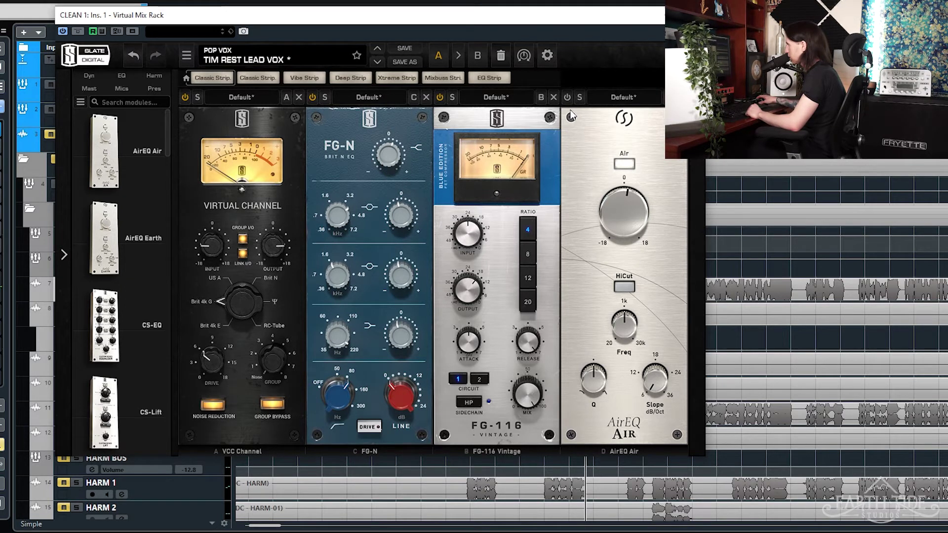
key("space")
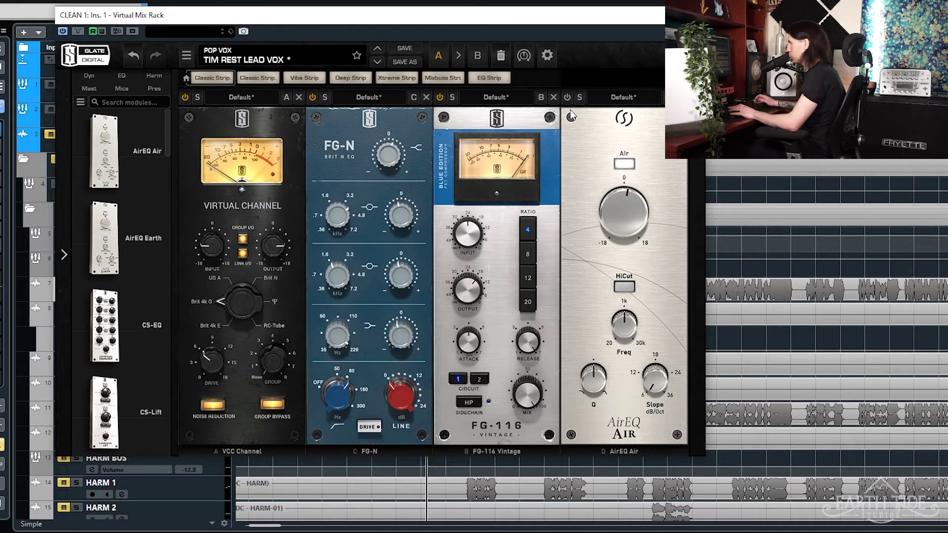
left_click(566, 97)
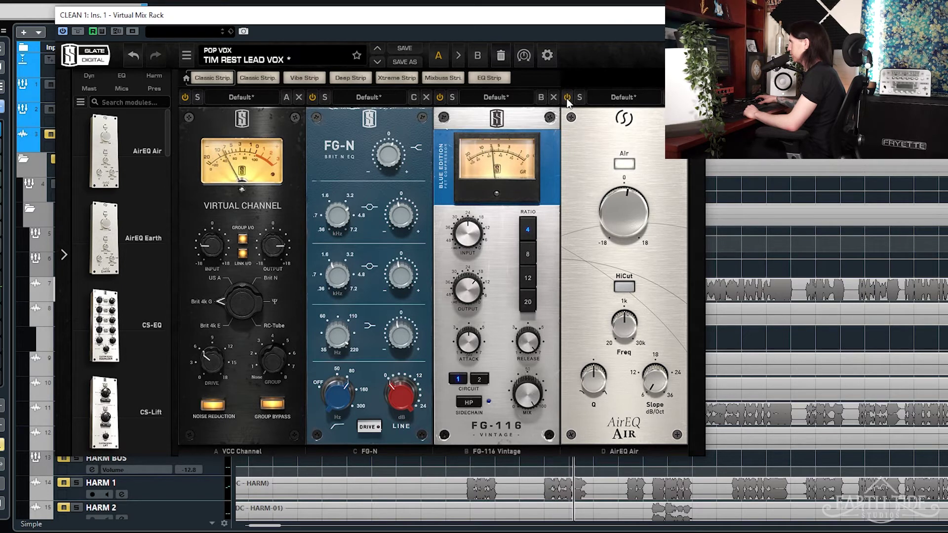
left_click(693, 15)
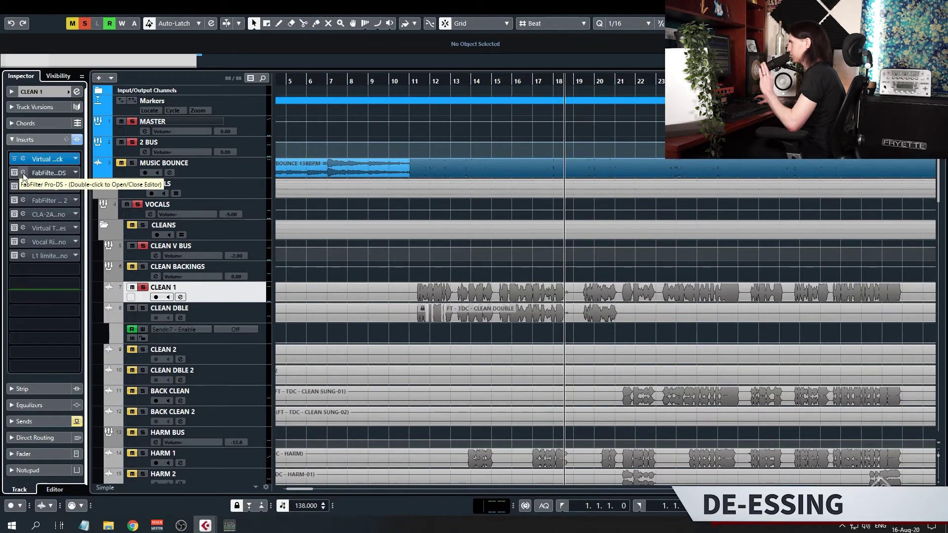
Step: Open the FabFilter Pro-DS insert on CLEAN 1, take it out of bypass during playback and close it
left_click(22, 172)
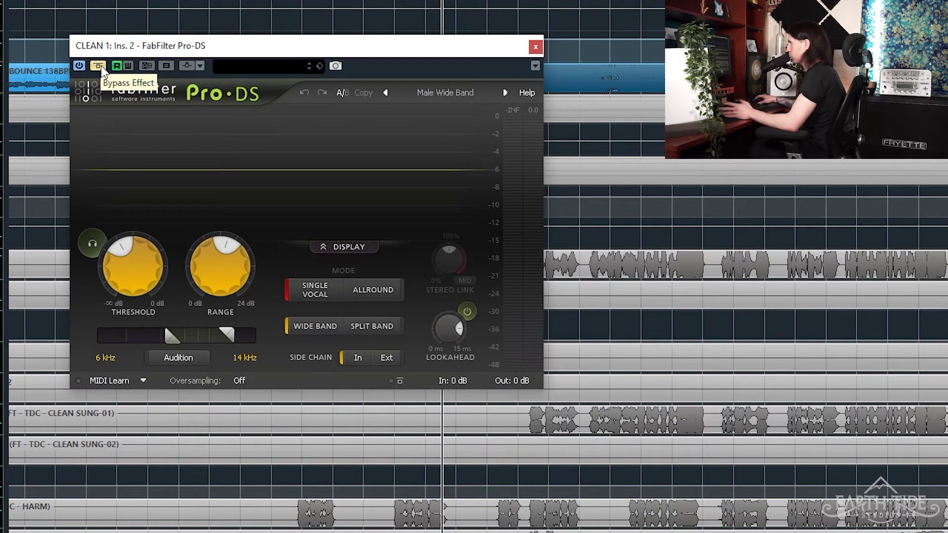
key("space")
left_click(98, 66)
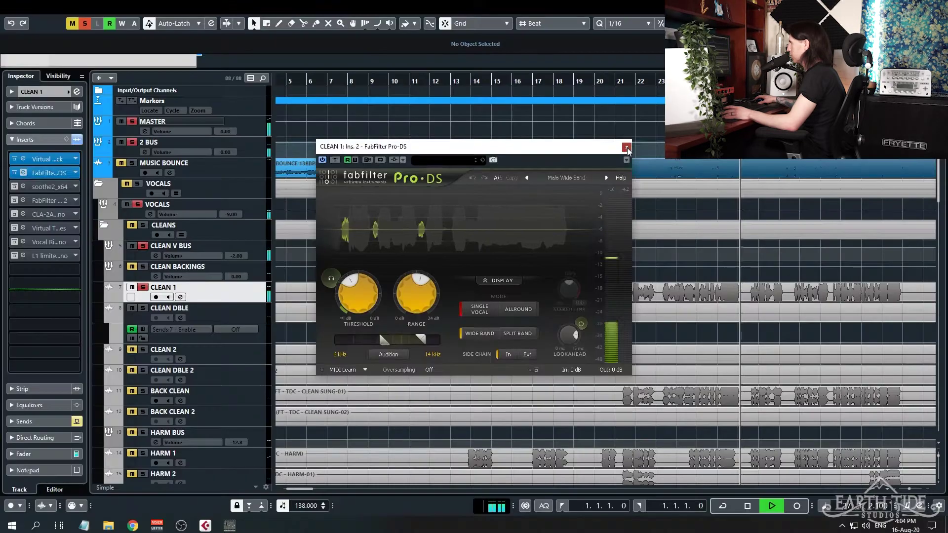
left_click(625, 147)
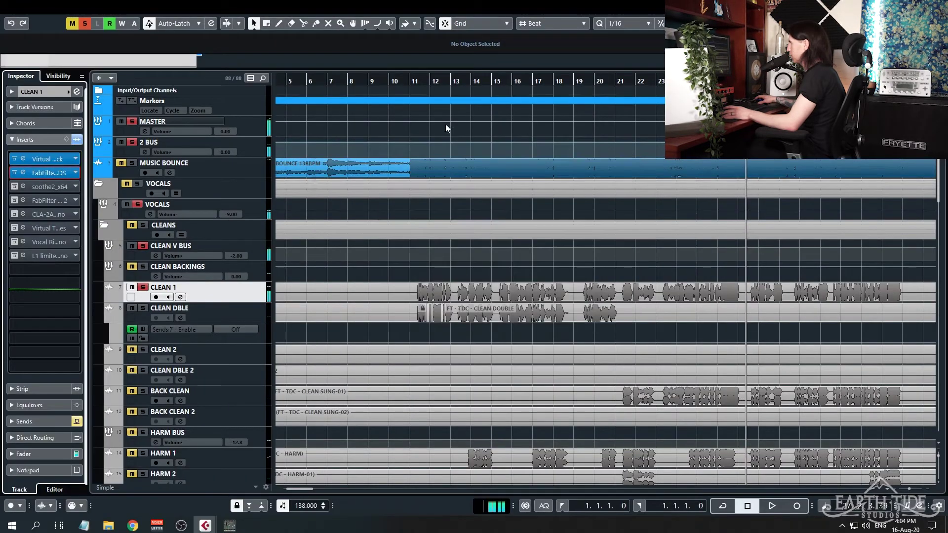
Step: Activate the soothe2 insert on CLEAN 1 and compare the vocal with the plug-in active and bypassed
left_click(410, 83)
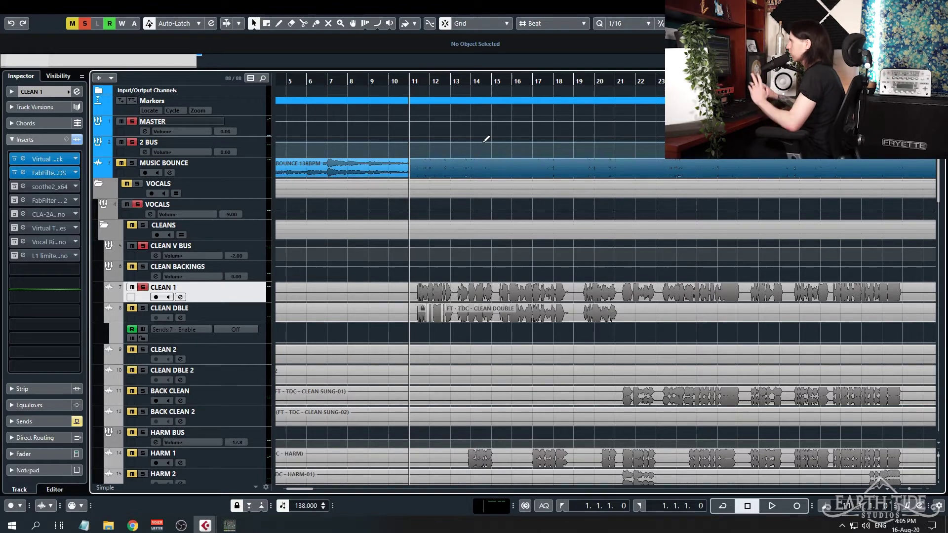
left_click(24, 187)
left_click(22, 187)
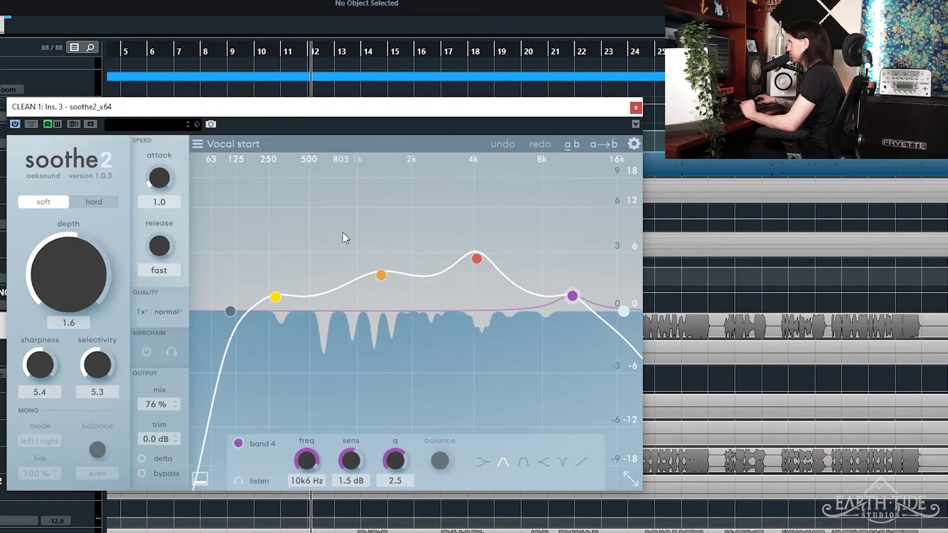
left_click(31, 125)
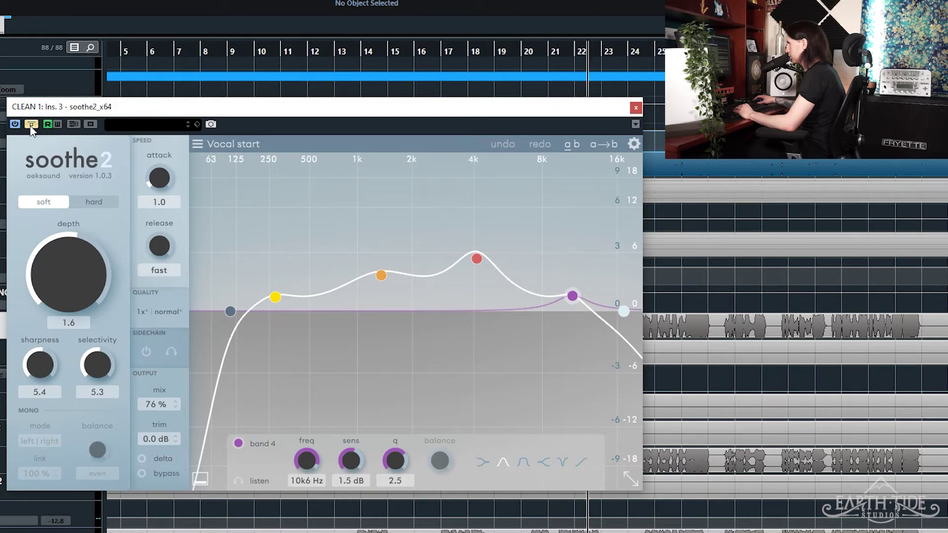
left_click(31, 128)
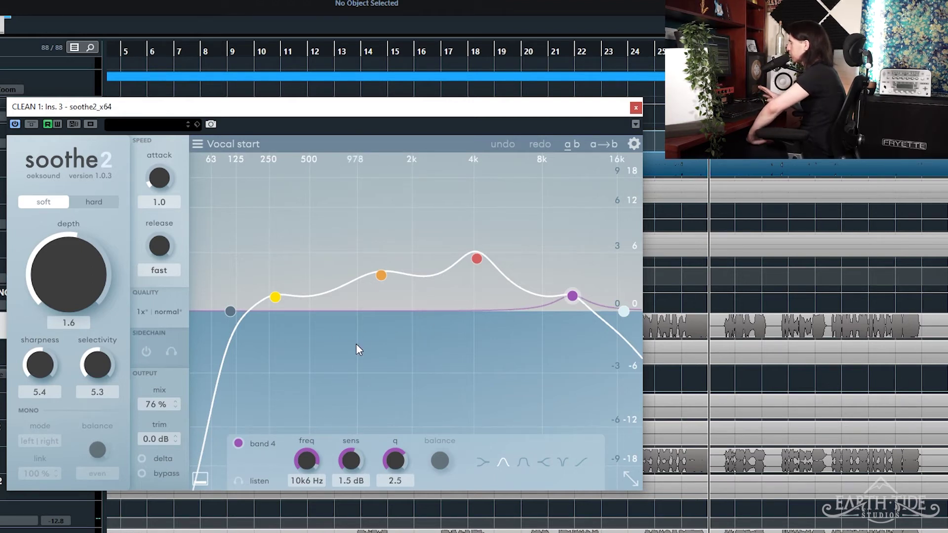
Step: Move the soothe2 window clear of the timeline and set the playback position near the start of the vocal around bar 11
left_click(308, 60)
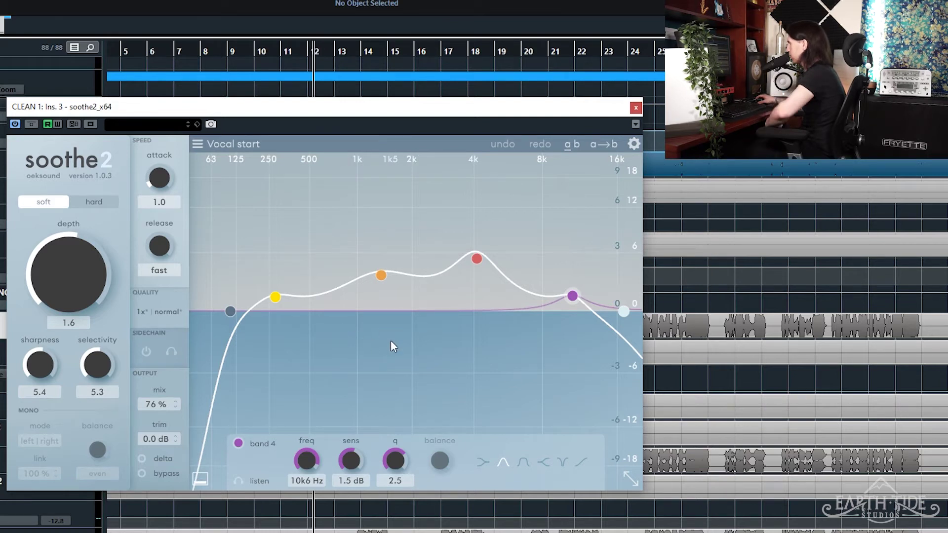
left_click_drag(304, 112, 654, 116)
left_click(281, 49)
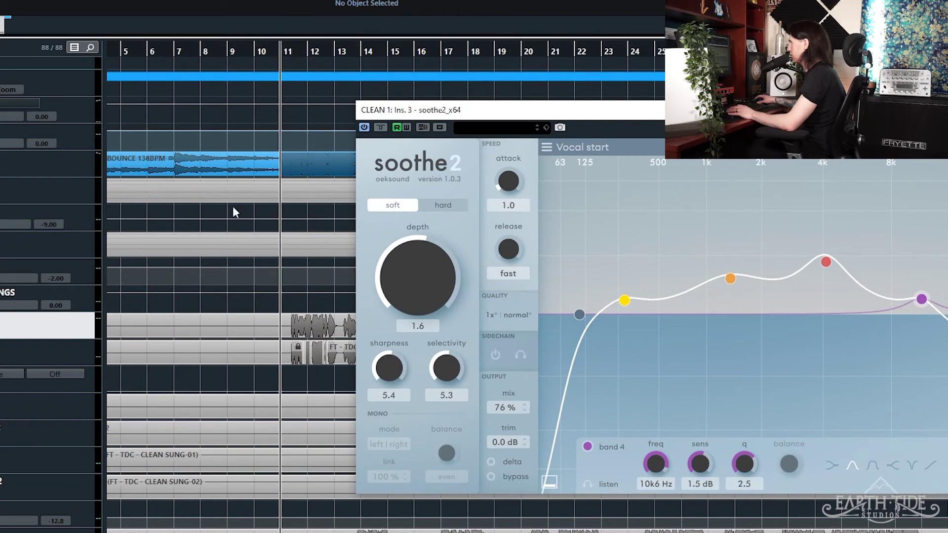
scroll(278, 235, "up", 3)
left_click(323, 50)
Step: Listen in solo to the 544.95 Hz and 1630.5 Hz cuts of FabFilter Pro-Q 2 while playing the CLEAN 1 vocal
left_click_drag(452, 104, 162, 91)
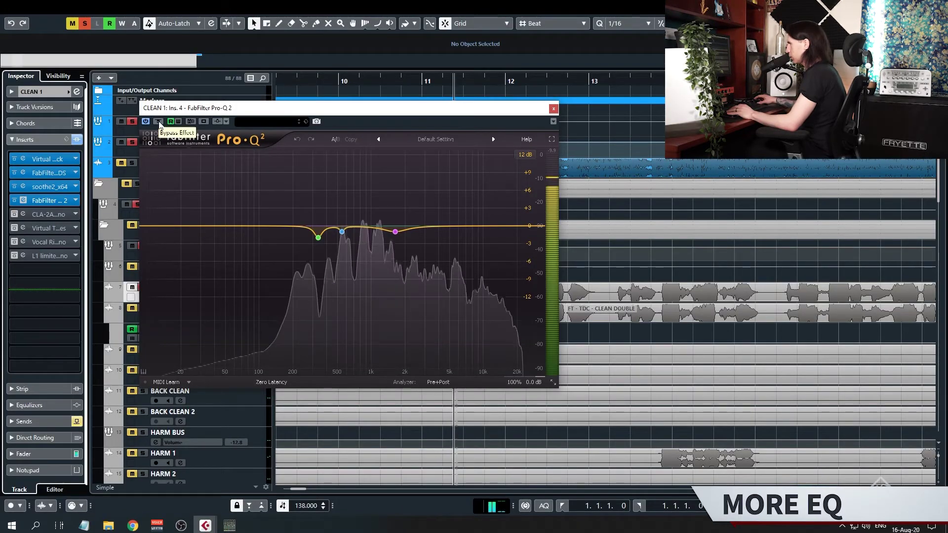
mouse_move(318, 238)
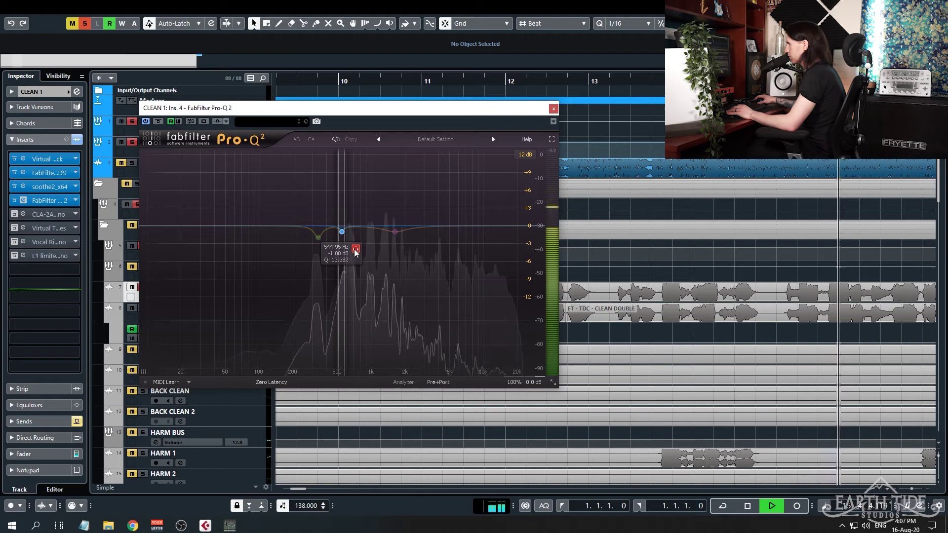
key("space")
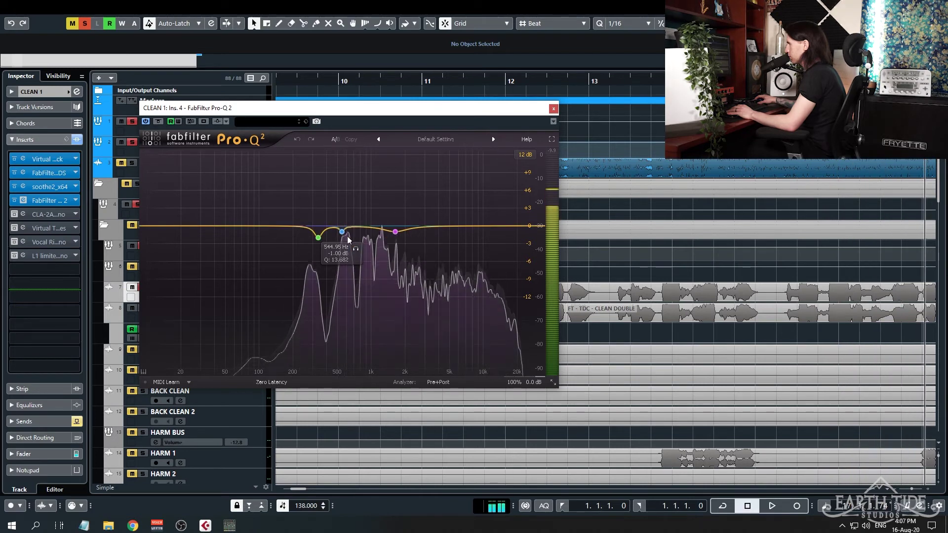
mouse_move(399, 257)
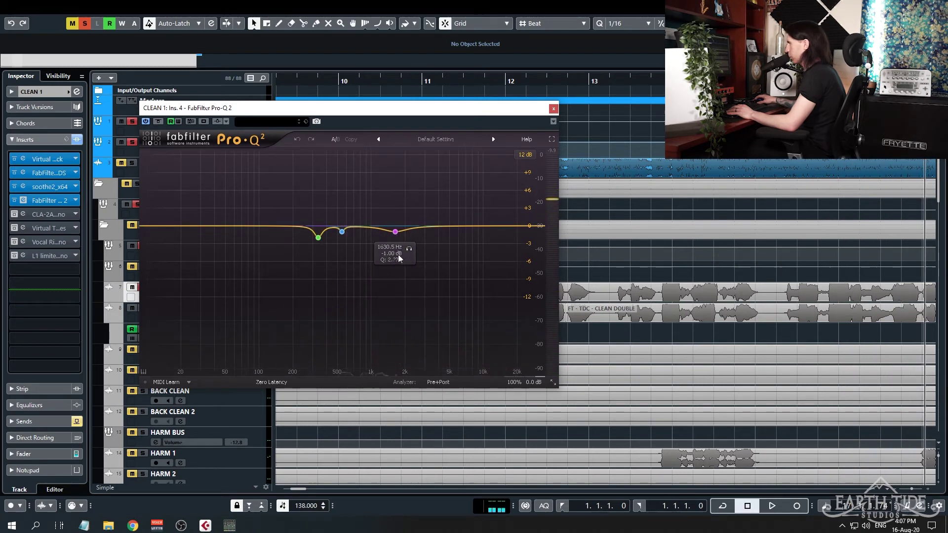
key("space")
left_click(409, 249)
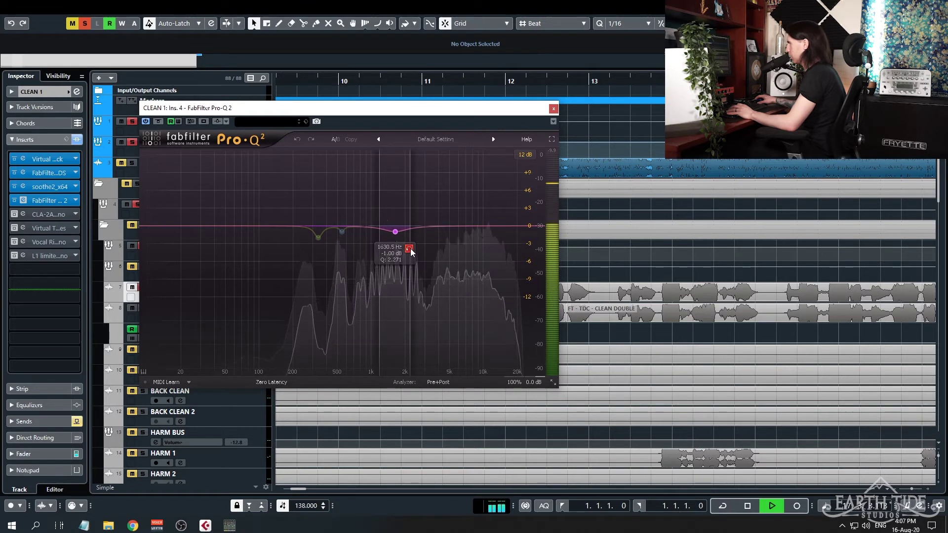
key("space")
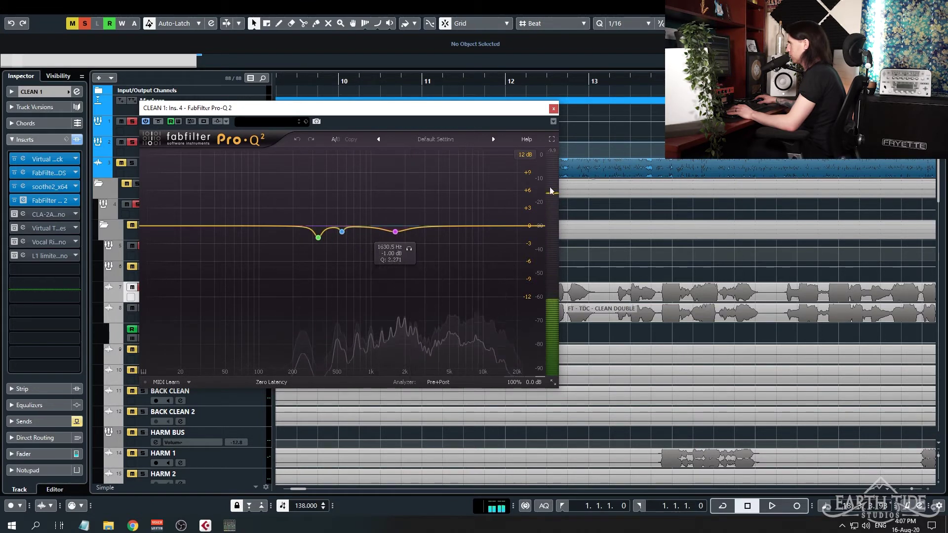
mouse_move(335, 214)
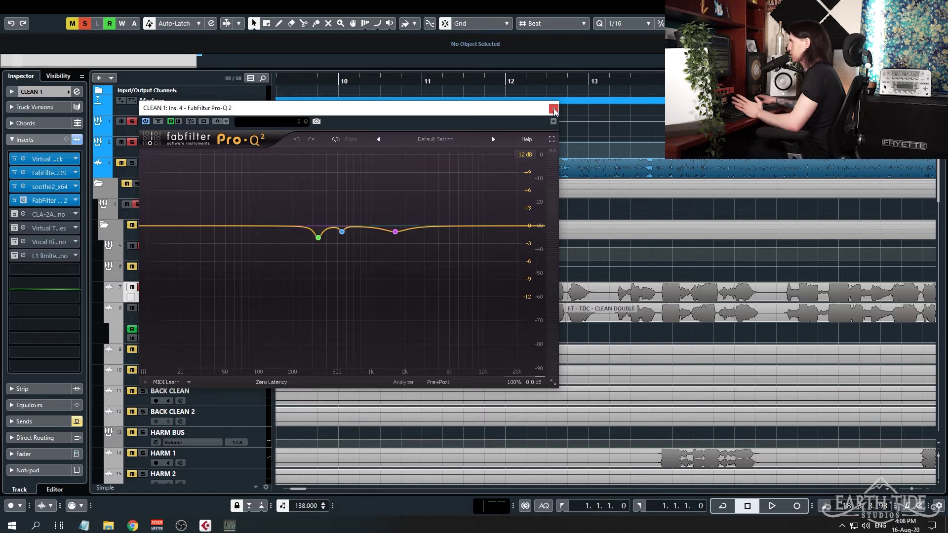
Step: Activate and open the CLA-2A Mono insert on CLEAN 1, with playback positioned just before the vocal entry
left_click(14, 214)
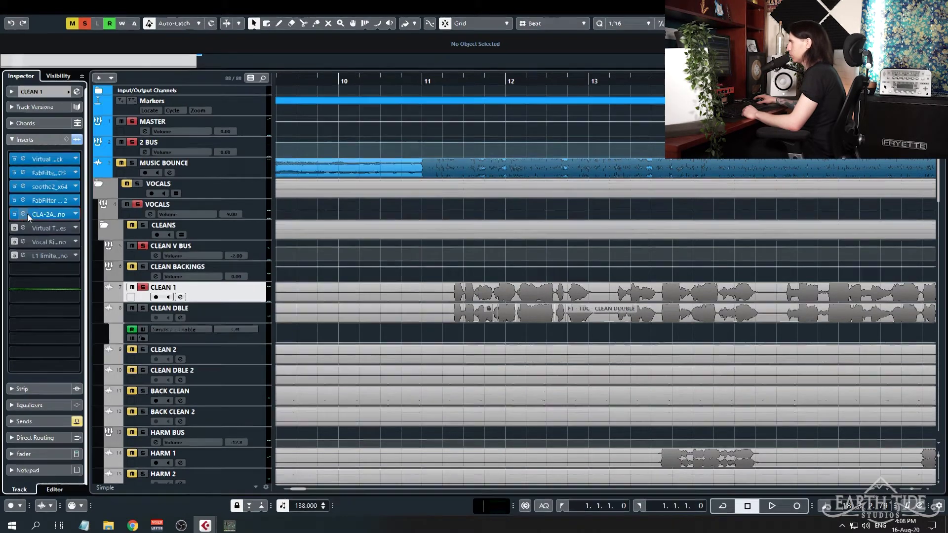
left_click(23, 215)
left_click(459, 15)
Step: Compare the playing vocal with the CLA-2A bypassed and active, leave the compressor active and close its window
left_click(169, 131)
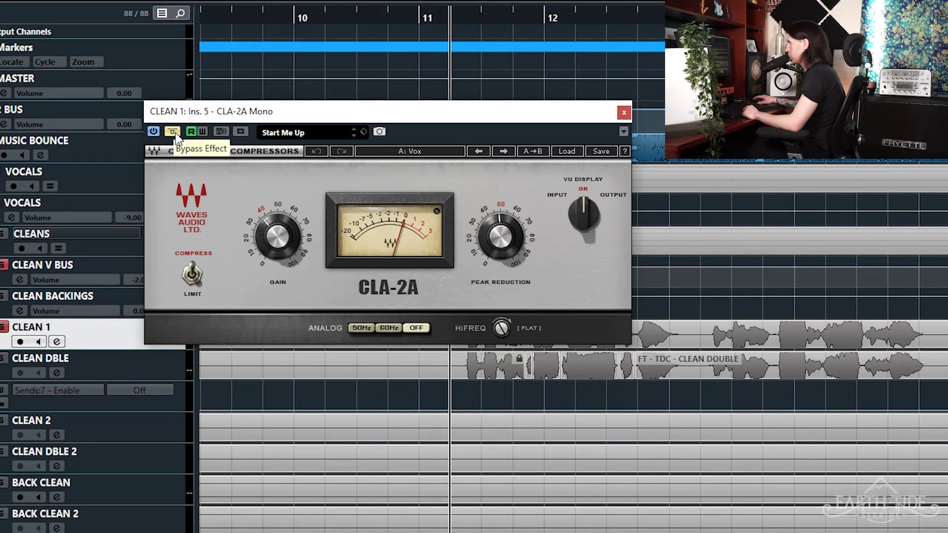
key("space")
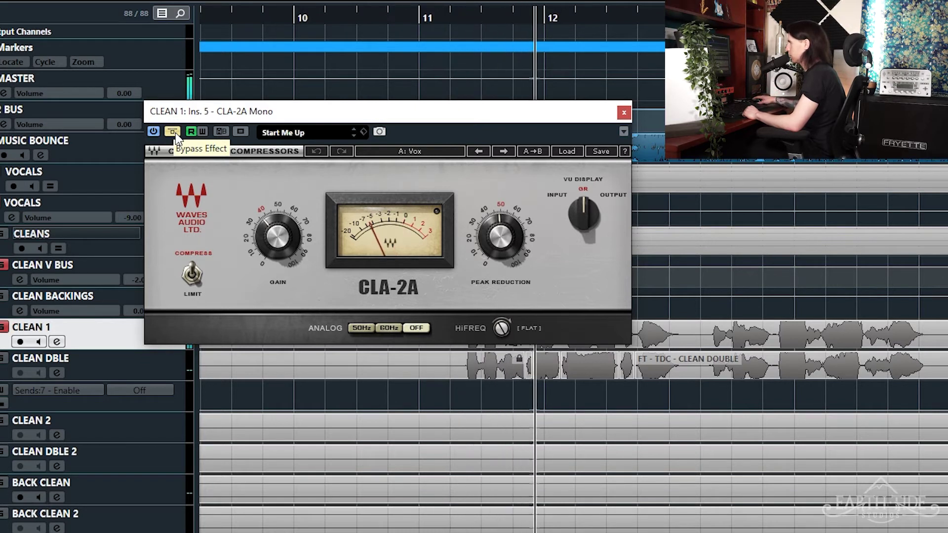
left_click(174, 132)
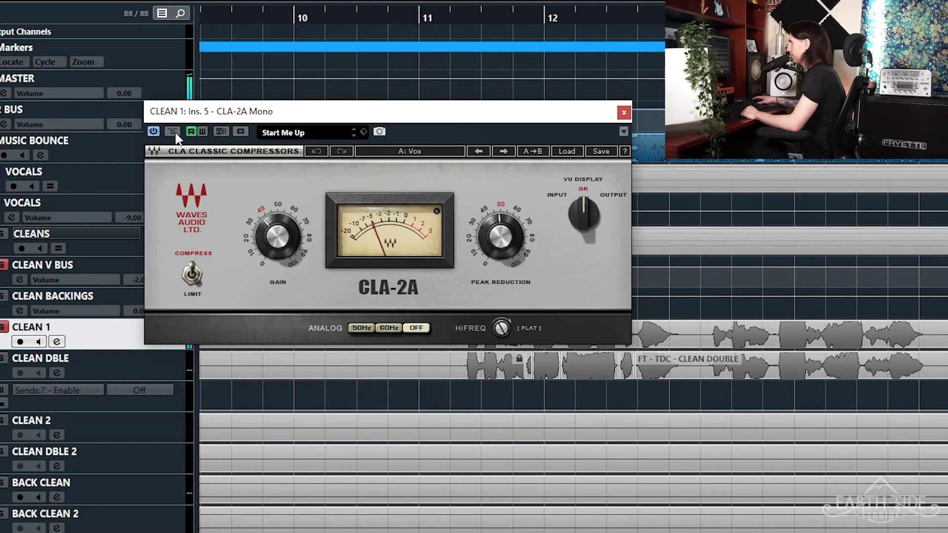
left_click(172, 132)
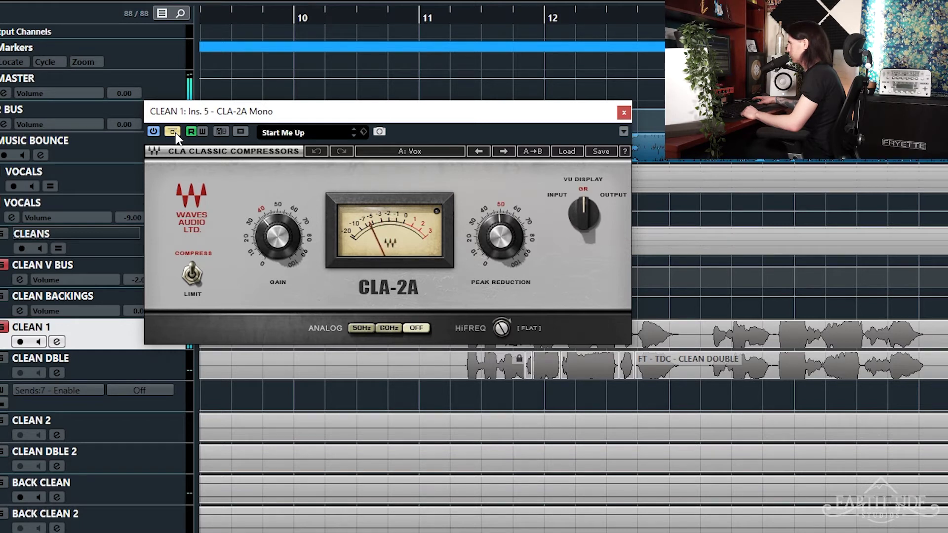
left_click(173, 131)
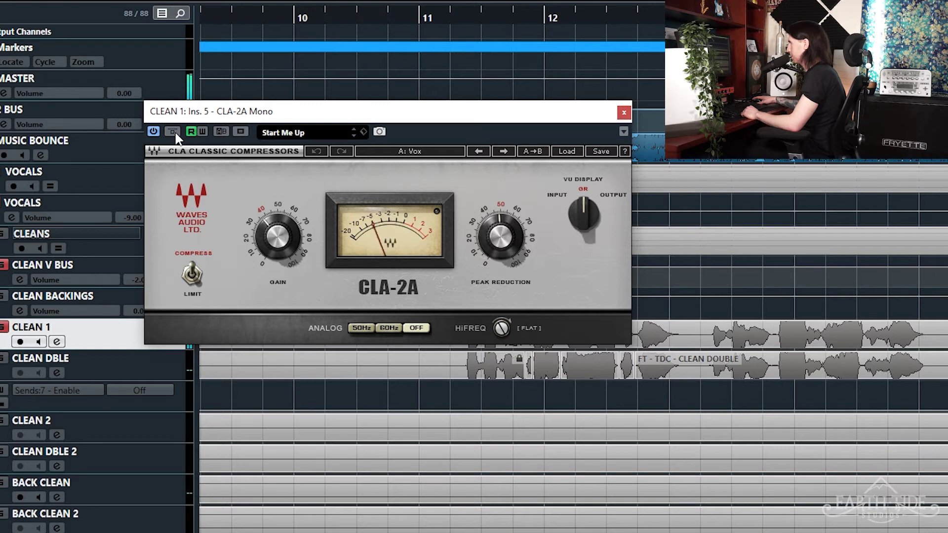
left_click(629, 112)
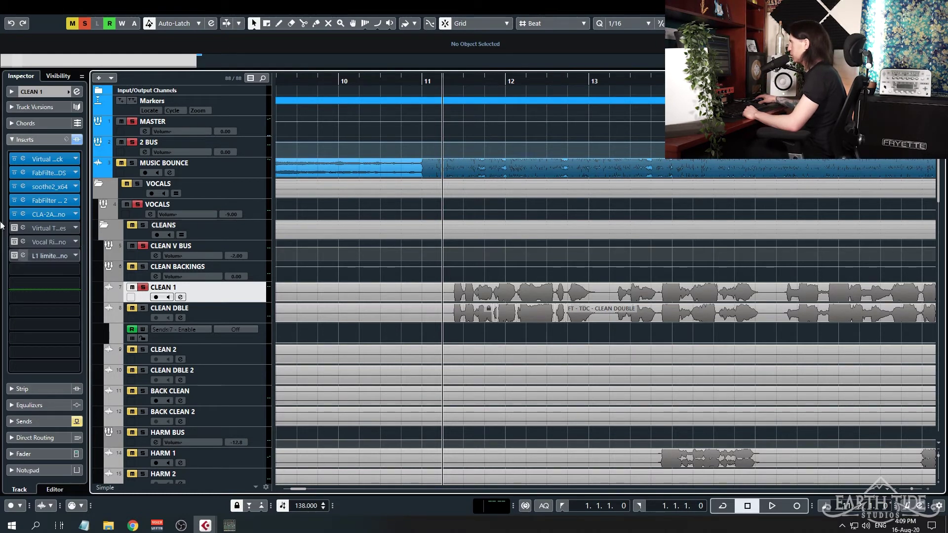
Step: Activate and open the Virtual Tape Machines insert on CLEAN 1, then show its calibration settings and hide them again
left_click(26, 229)
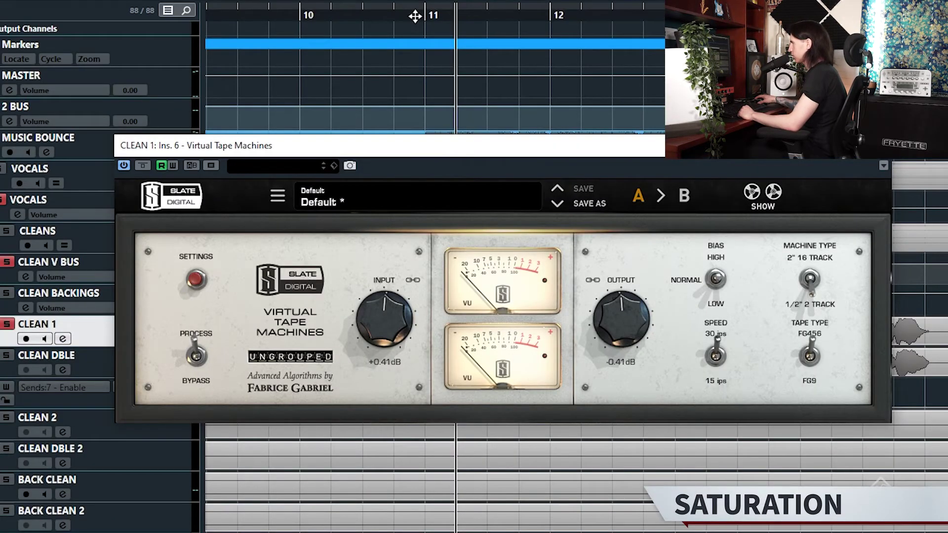
left_click(196, 280)
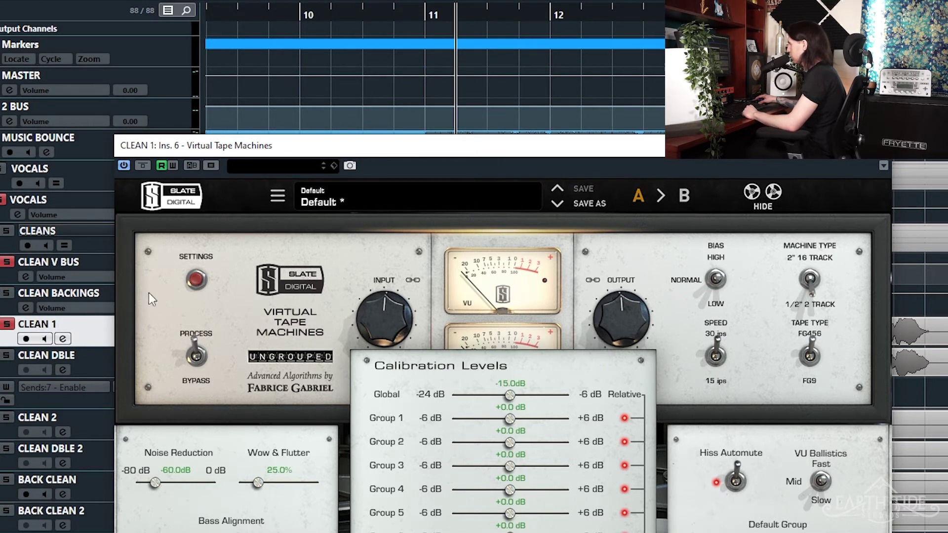
left_click(196, 279)
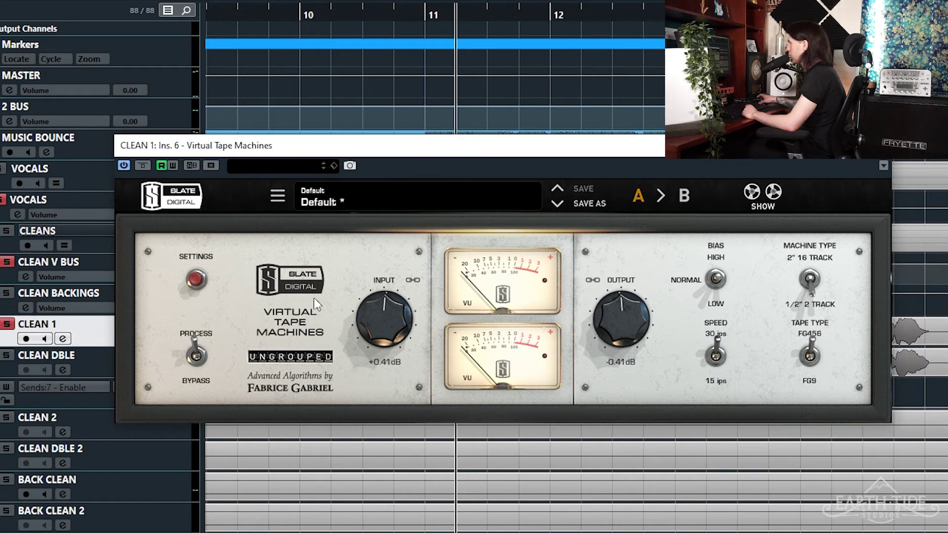
Step: Compare the playing vocal with Virtual Tape Machines bypassed and active, leave it active and close its window
key("space")
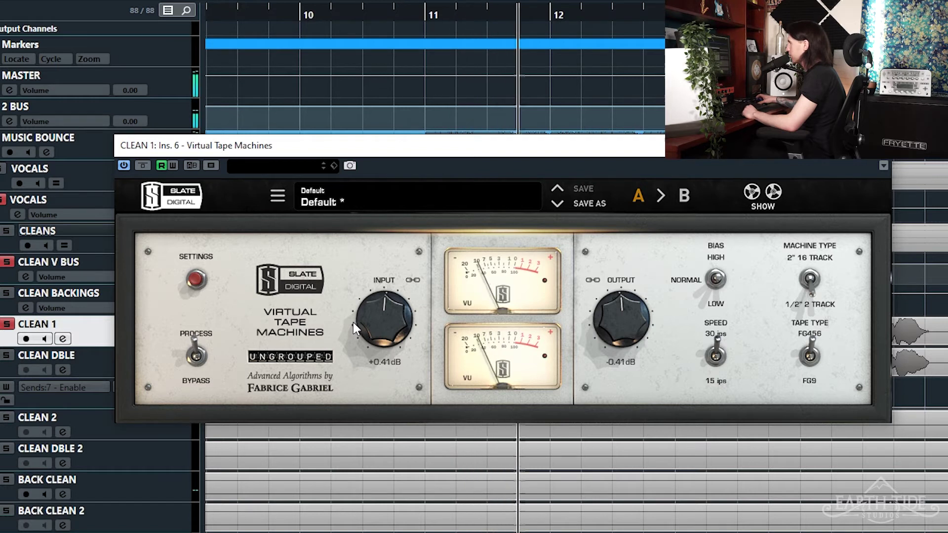
left_click(142, 166)
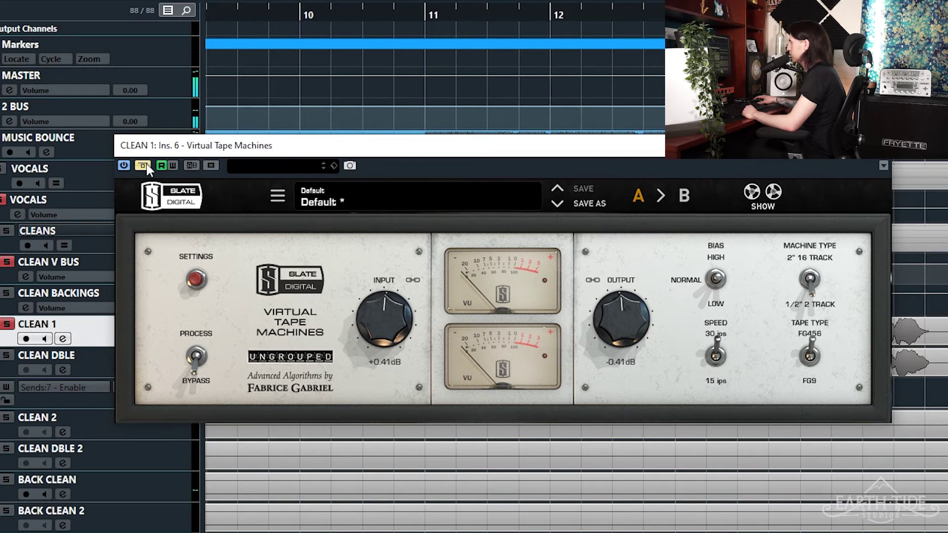
left_click(143, 166)
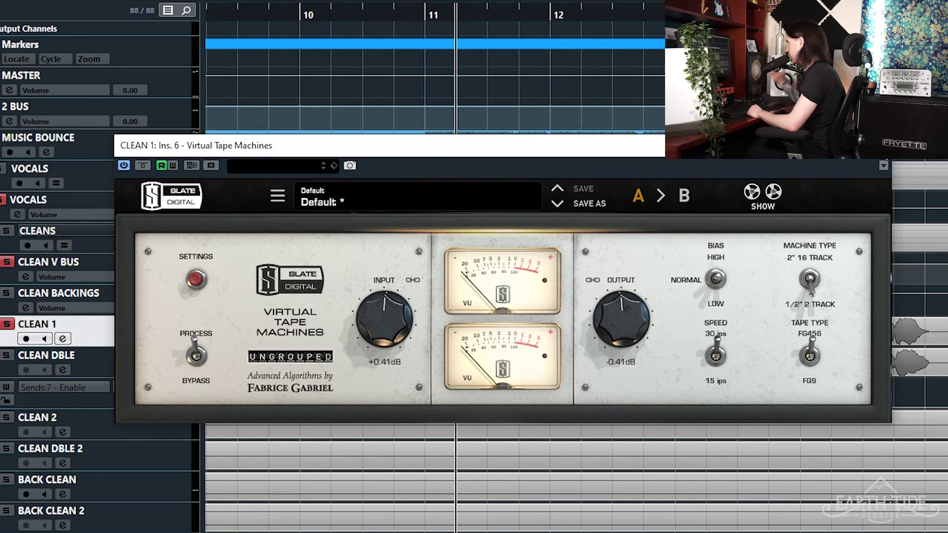
left_click(874, 146)
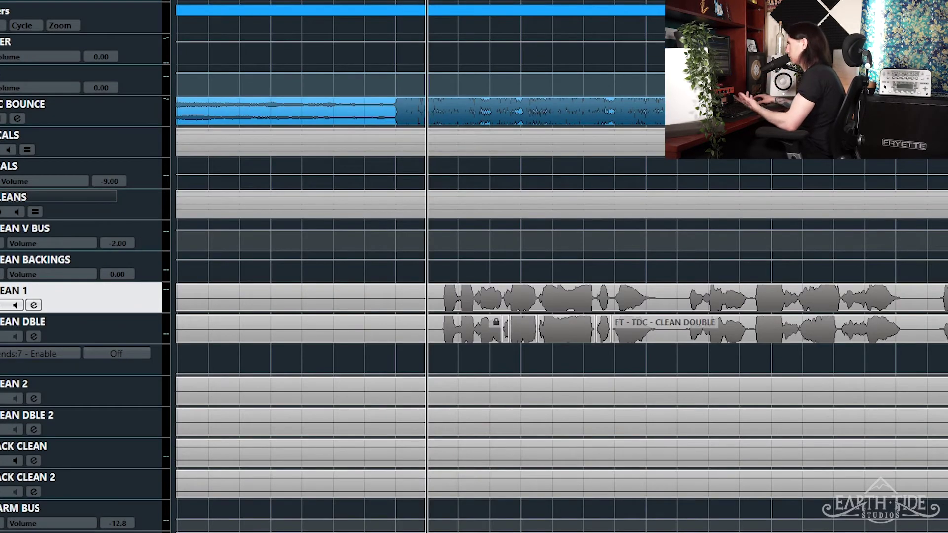
Step: Open Vocal Rider Mono on CLEAN 1, audition the vocal with it active and bypassed, leave it active and close its window
left_click(357, 31)
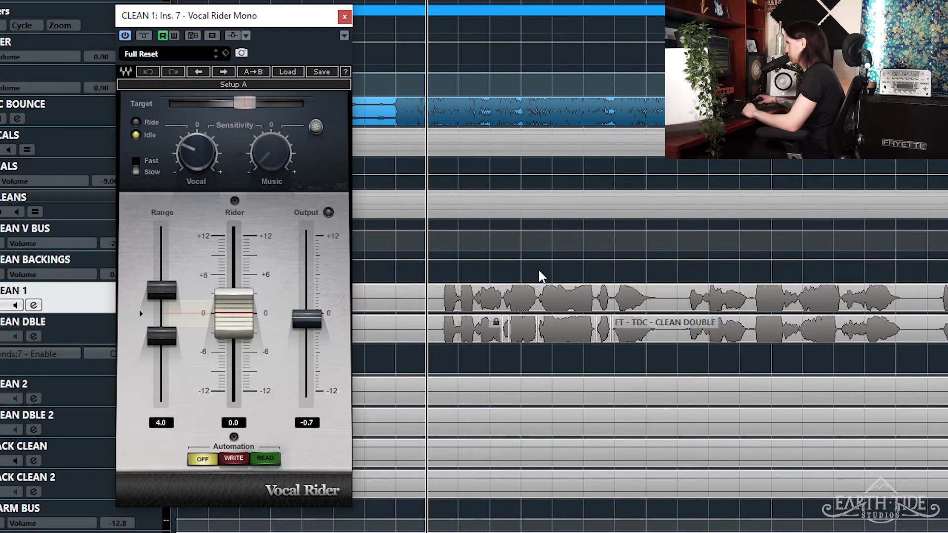
key("space")
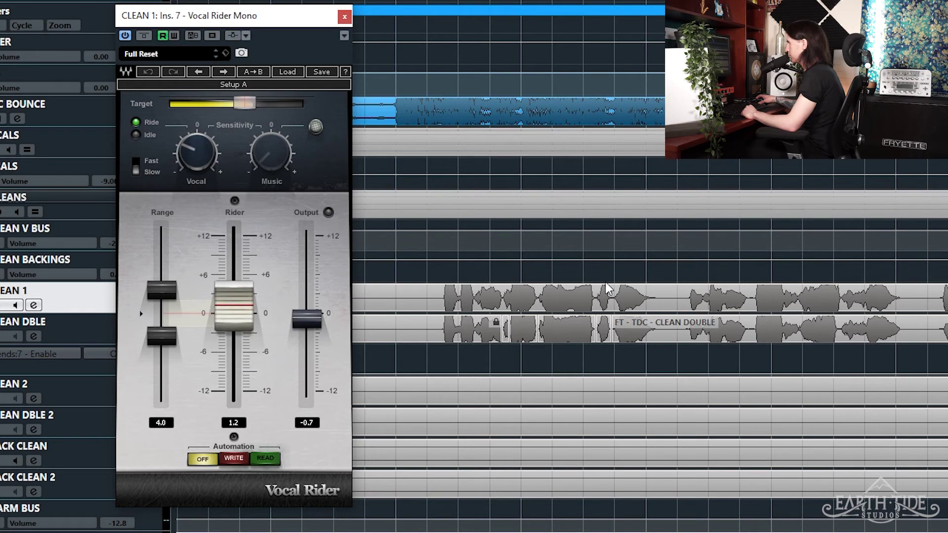
key("space")
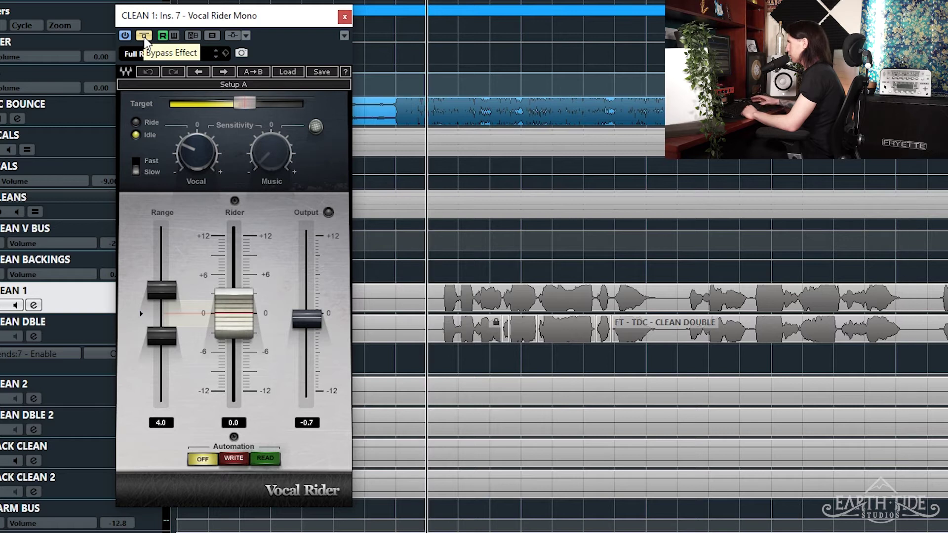
left_click(144, 36)
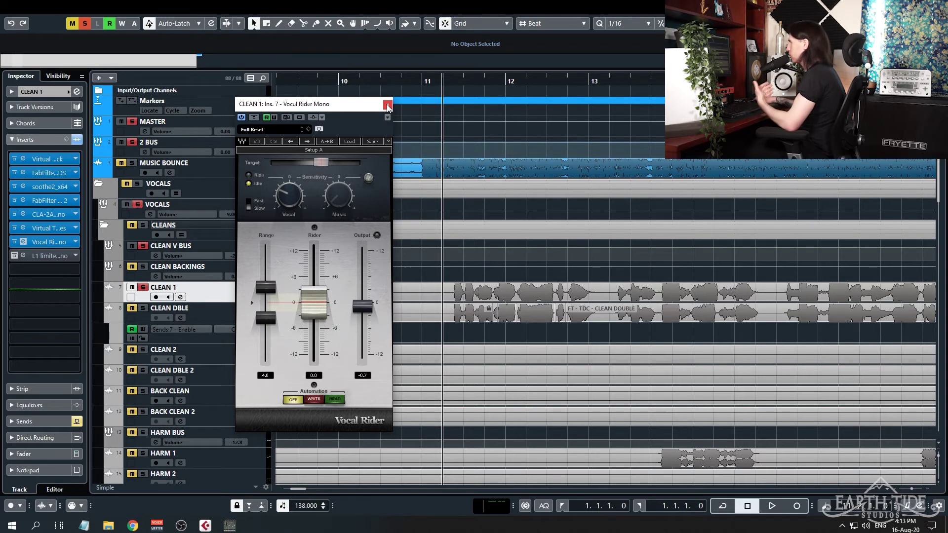
left_click(388, 106)
Step: Activate and open the L1 limiter Mono insert on CLEAN 1, listen to the limited vocal and close the plug-in window
left_click(23, 255)
left_click(24, 255)
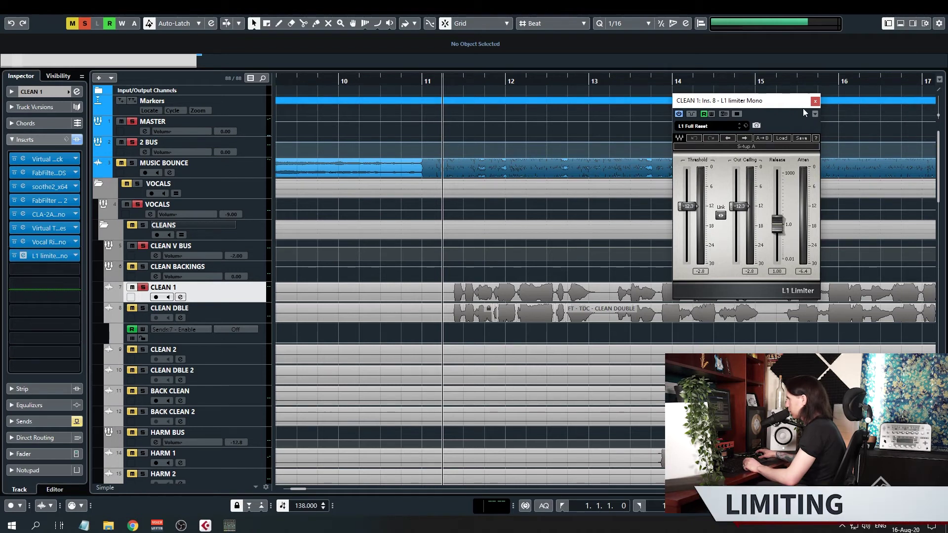
key("space")
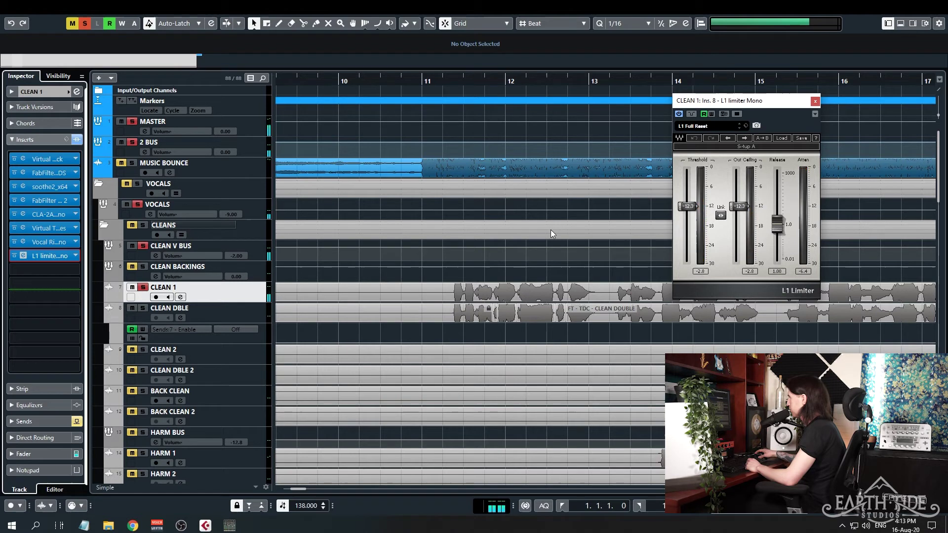
key("space")
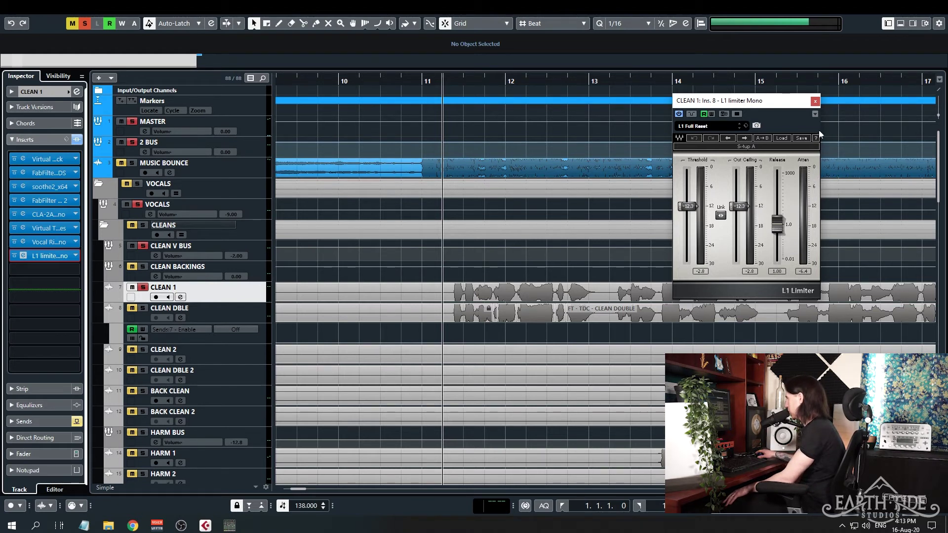
left_click(816, 101)
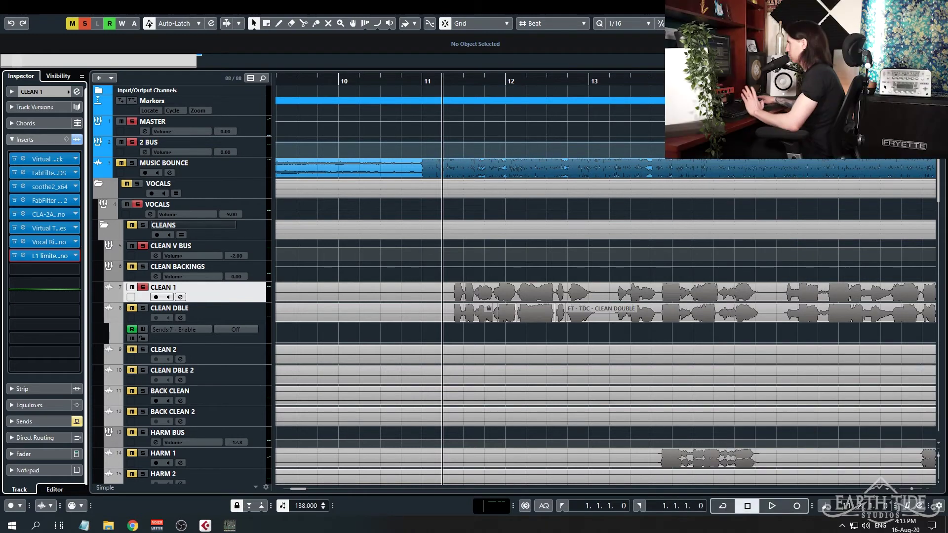
Step: Compare the playing CLEAN 1 vocal with the whole insert chain bypassed and active, then stop playback
left_click(77, 139)
key("space")
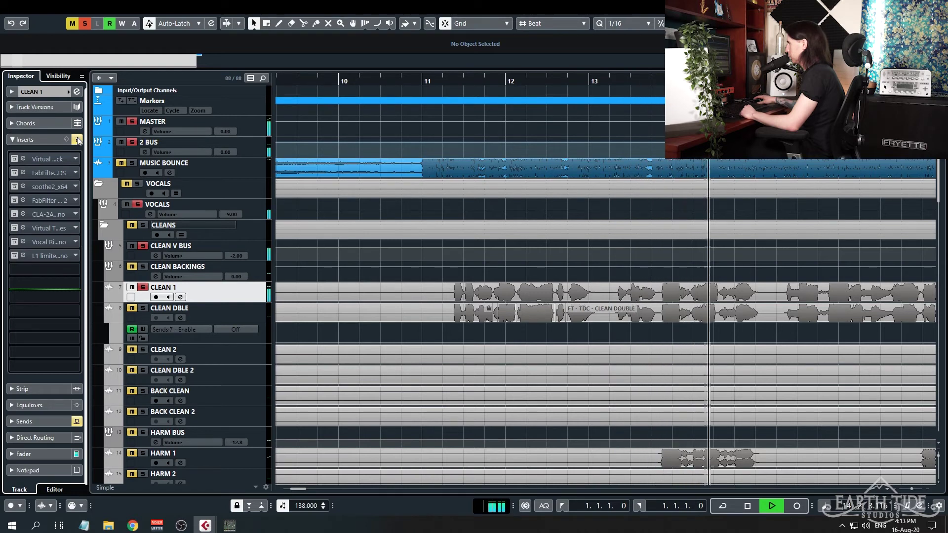
left_click(77, 139)
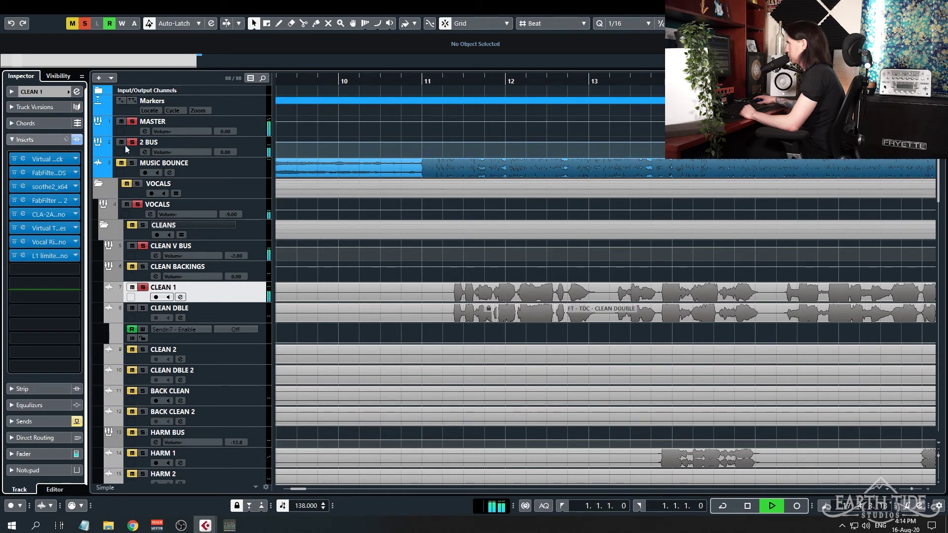
key("space")
key("KP_0")
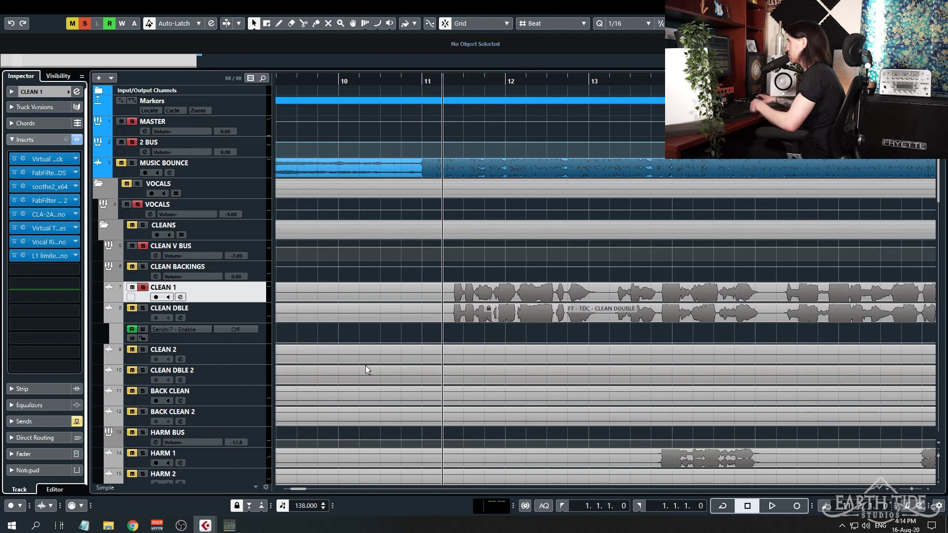
Step: Show the CLEAN 1 sends, lift their bypass, listen to the vocal with effects and return playback to just after bar 11
left_click(64, 422)
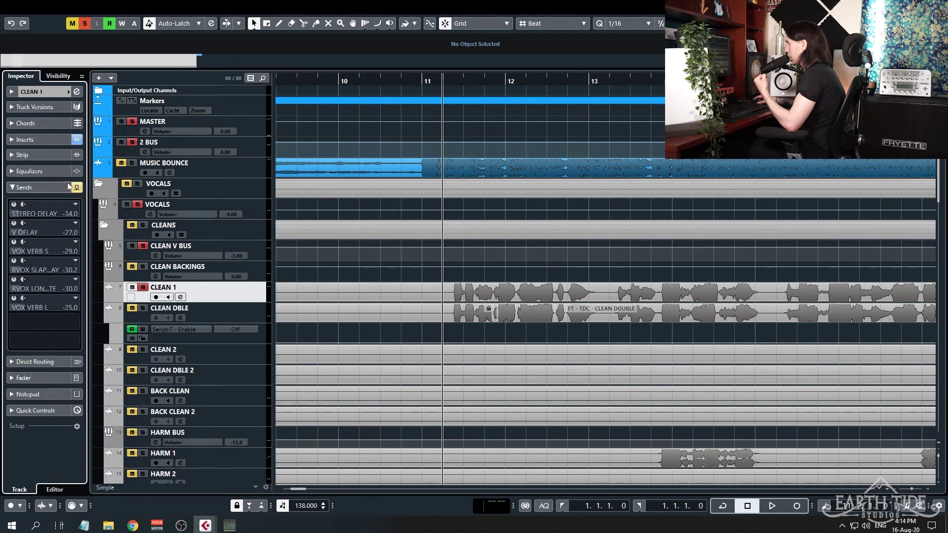
left_click(77, 187)
key("space")
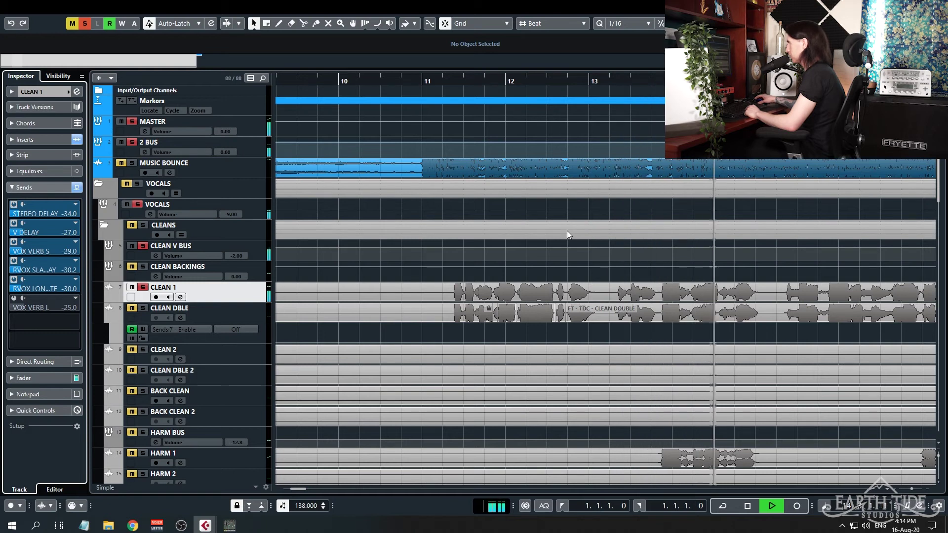
key("space")
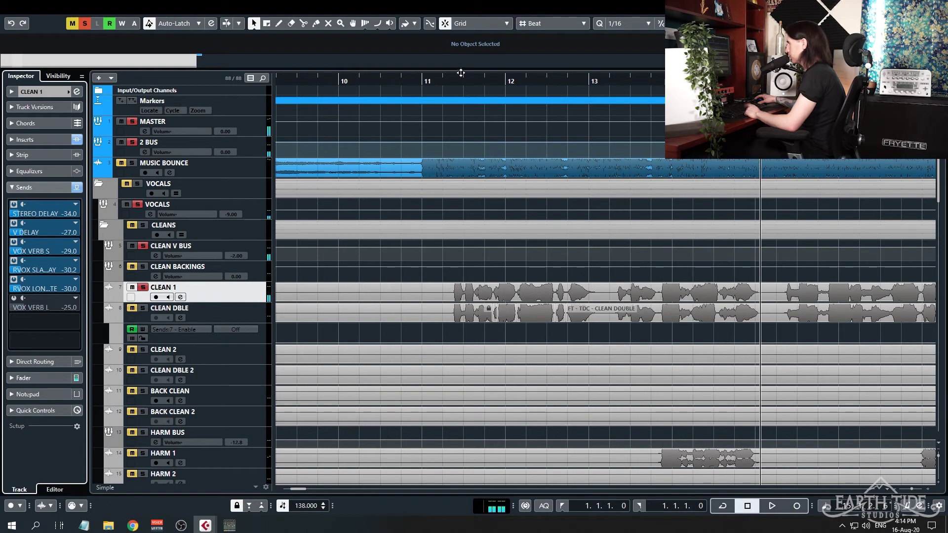
left_click(442, 79)
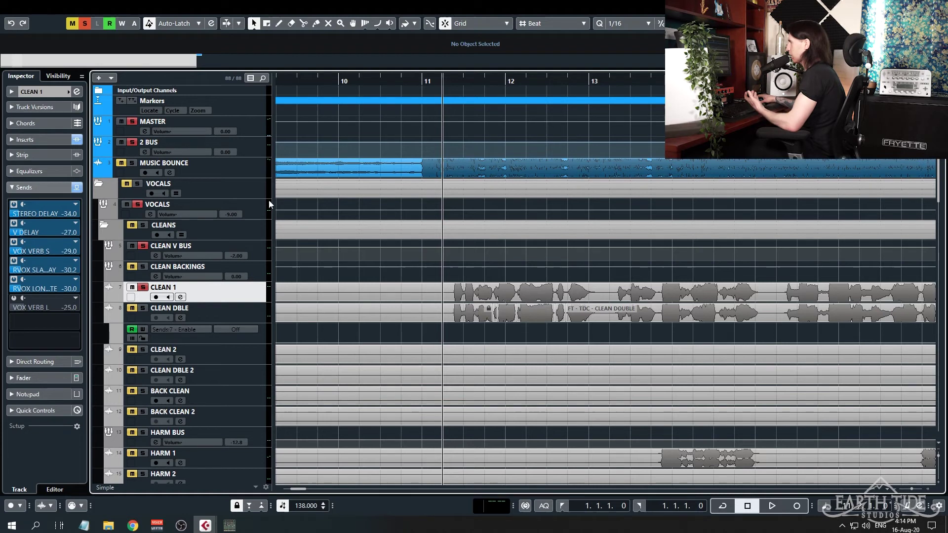
Step: Look through the FX channels in the track list, checking the insert chains of VOX VERB S and V DELAY
scroll(420, 274, "down", 15)
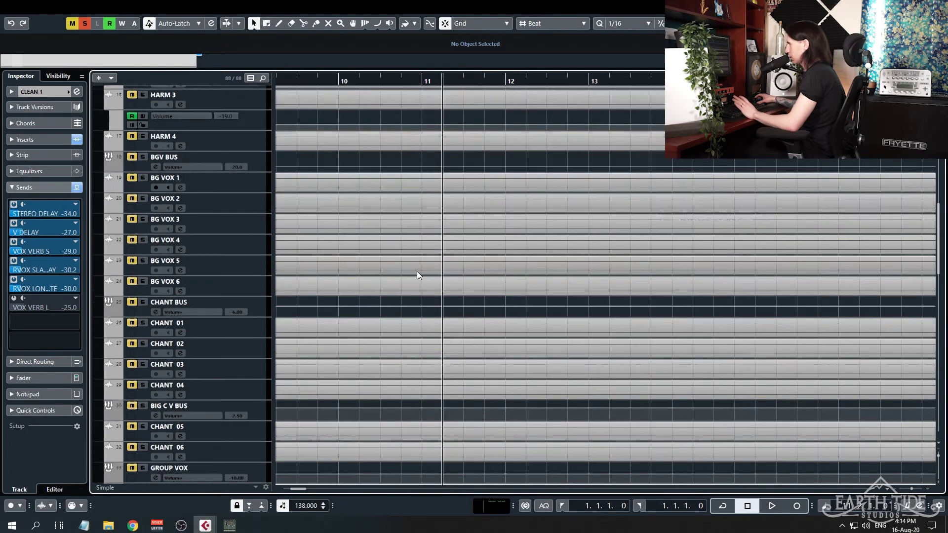
scroll(416, 272, "down", 10)
scroll(417, 271, "up", 8)
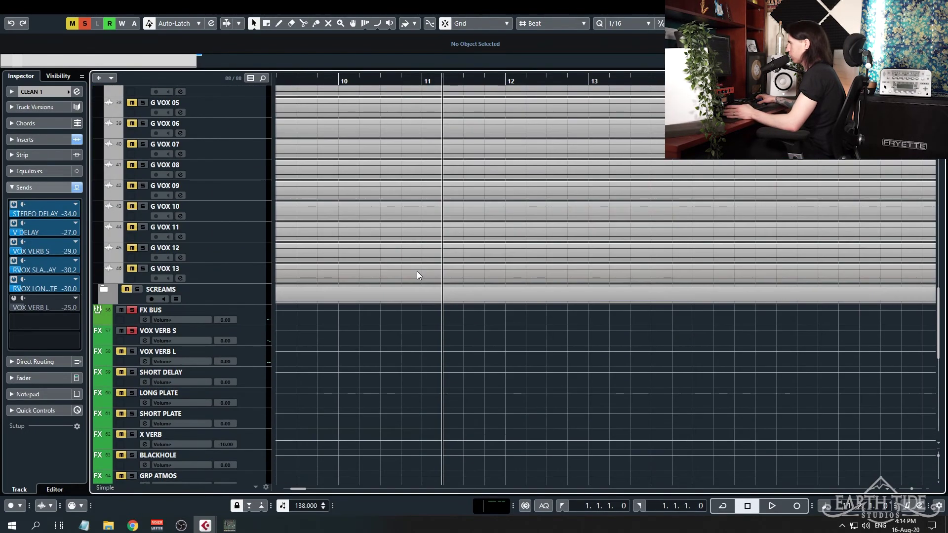
scroll(320, 301, "down", 3)
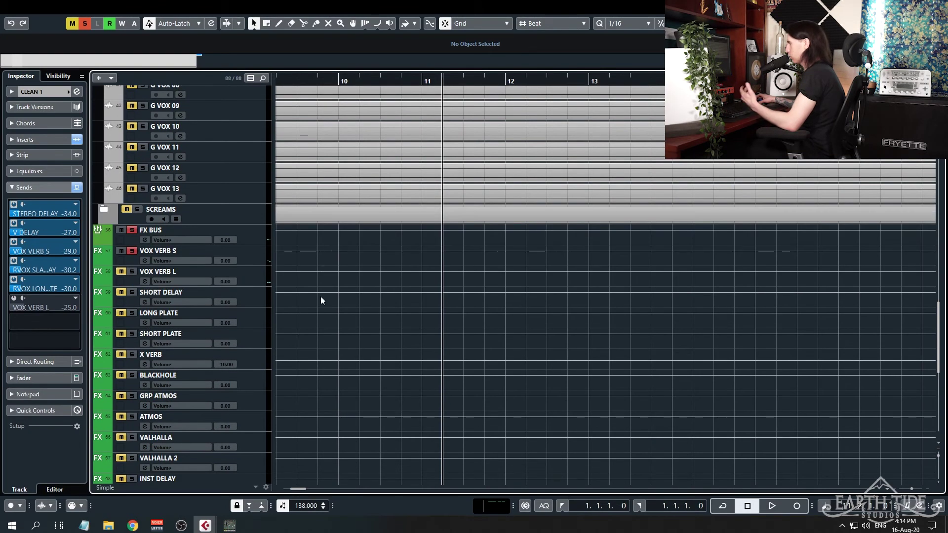
left_click(247, 232)
left_click(260, 257)
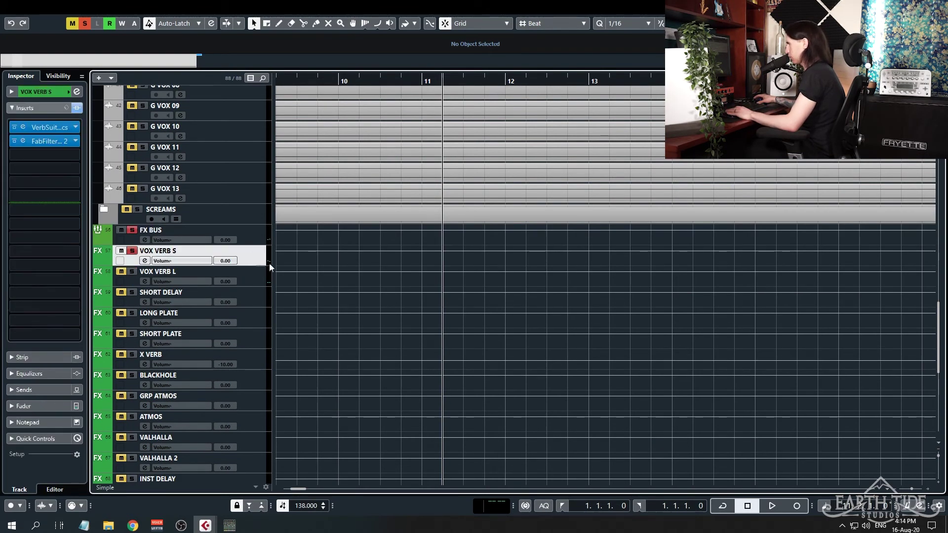
scroll(240, 262, "down", 6)
left_click(253, 360)
scroll(324, 339, "down", 3)
scroll(356, 375, "up", 20)
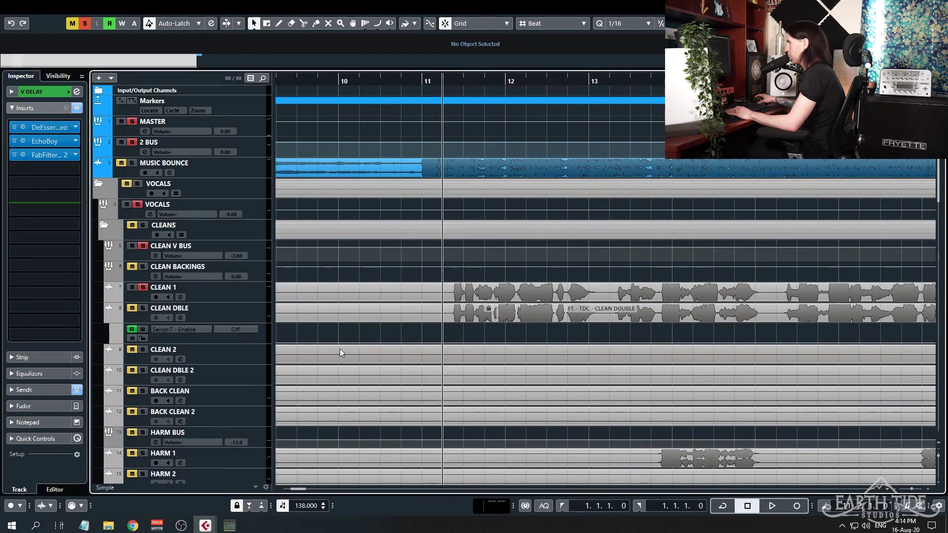
Step: View the inserts and sends of CLEAN 1 in its channel settings and close them
left_click(242, 287)
left_click(181, 297)
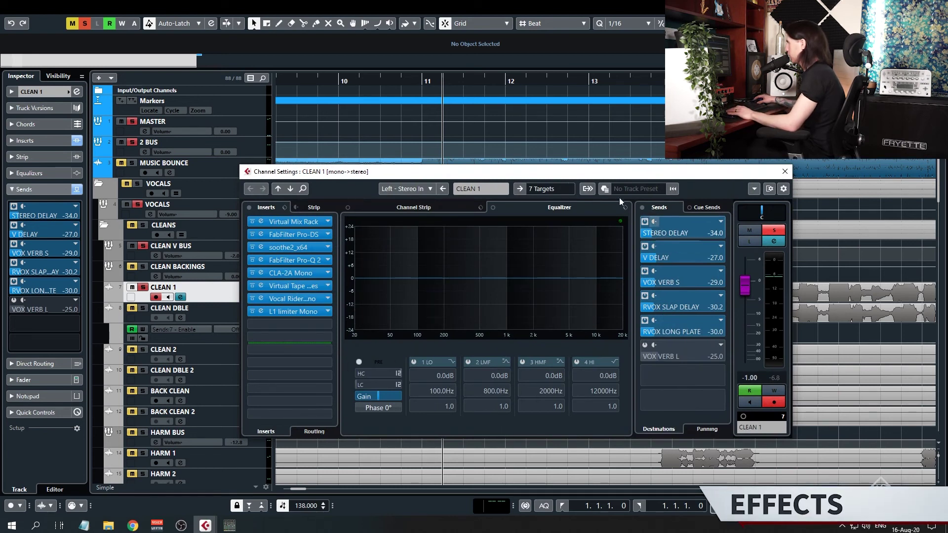
scroll(184, 383, "down", 15)
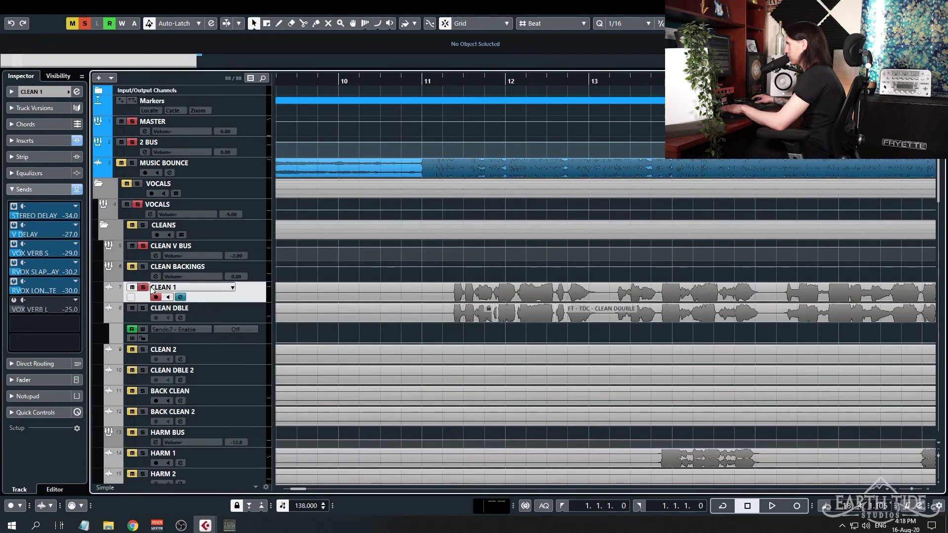
Step: Open the VerbSuite Classics insert on the VOX VERB S channel and move its window clear of the track list
scroll(349, 315, "down", 15)
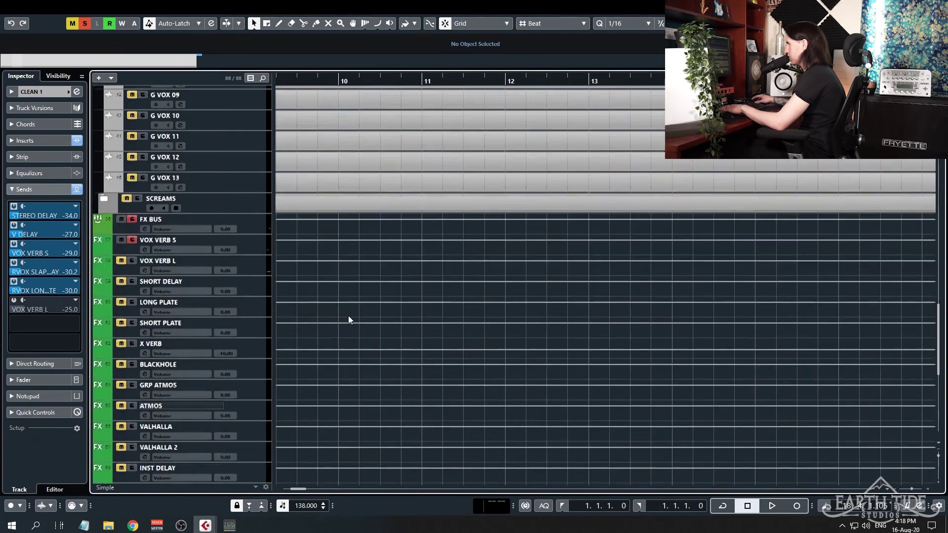
left_click(258, 247)
left_click(23, 128)
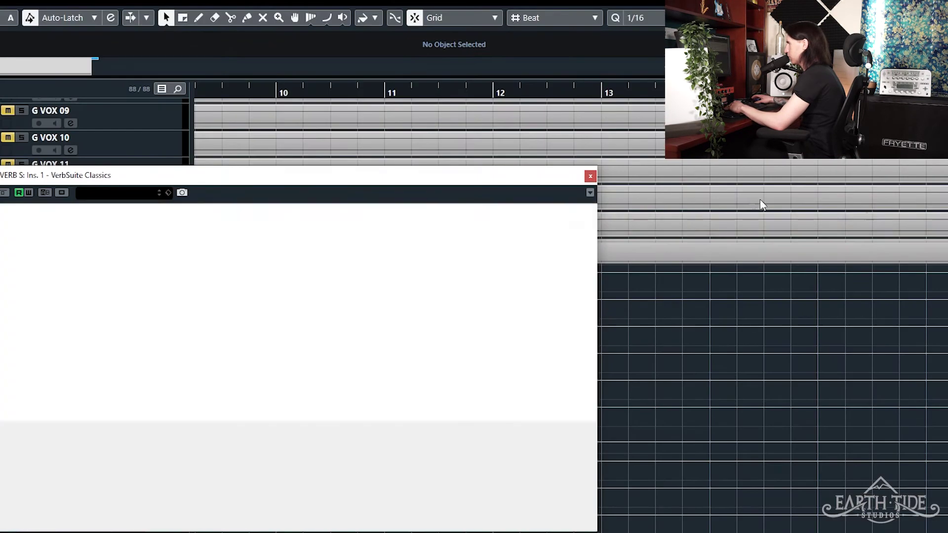
left_click_drag(316, 176, 597, 133)
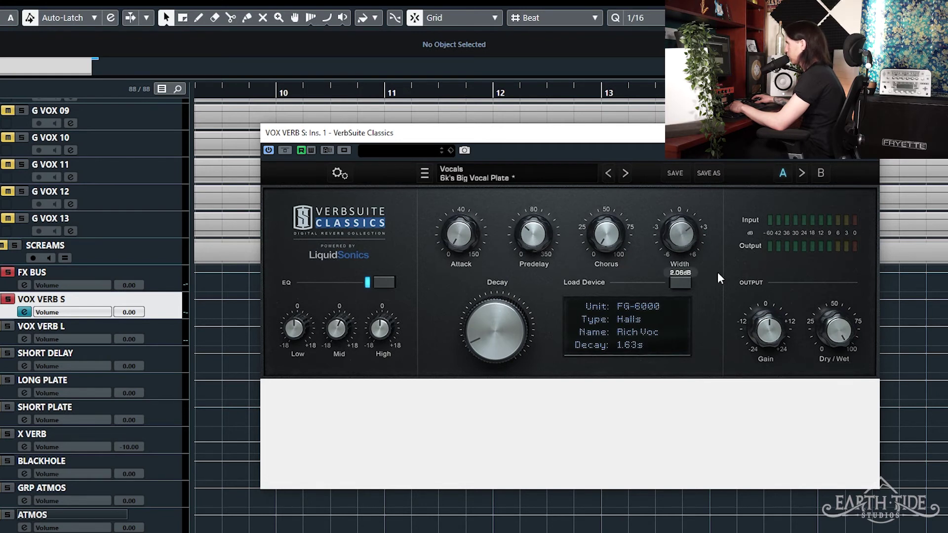
Step: Compare the playing vocal with the VerbSuite Classics reverb bypassed and active, leaving the reverb active
scroll(176, 499, "down", 5)
left_click(3, 409)
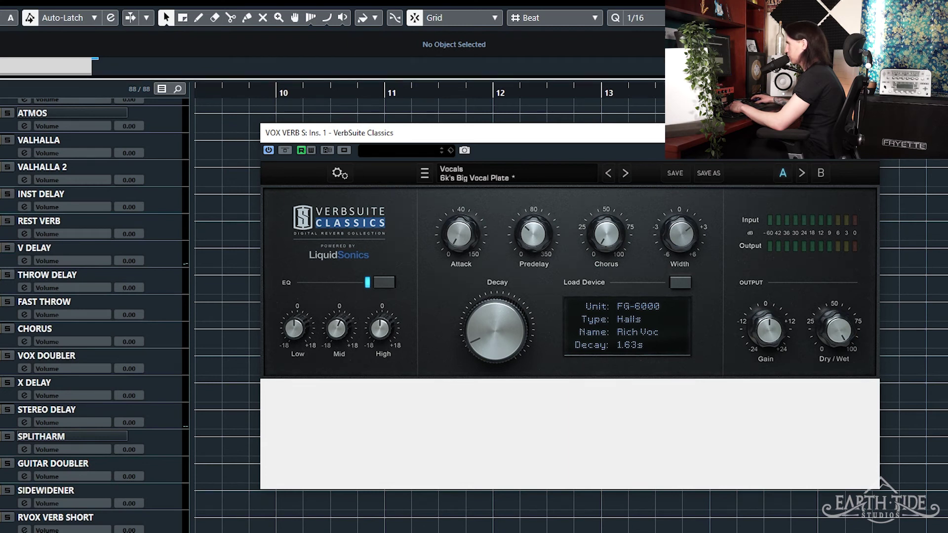
scroll(94, 316, "up", 8)
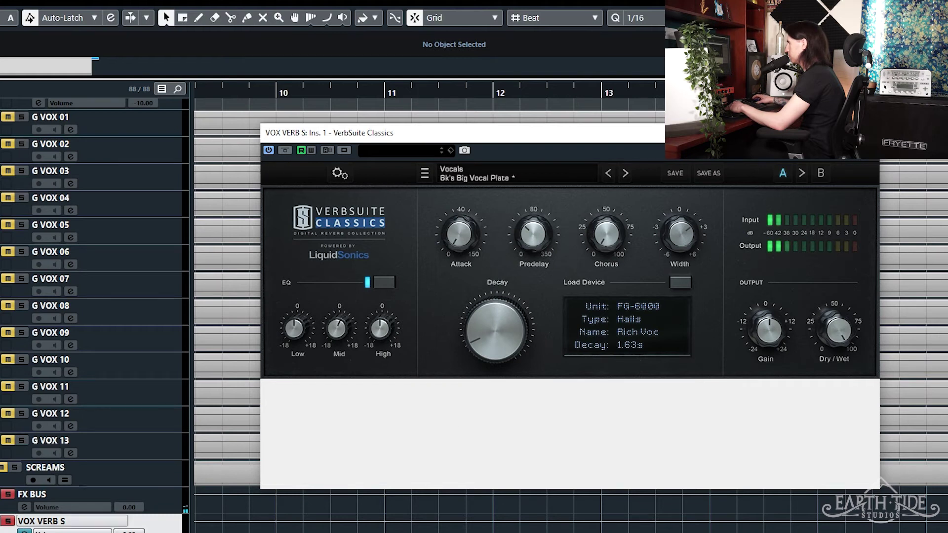
left_click(284, 149)
left_click(284, 151)
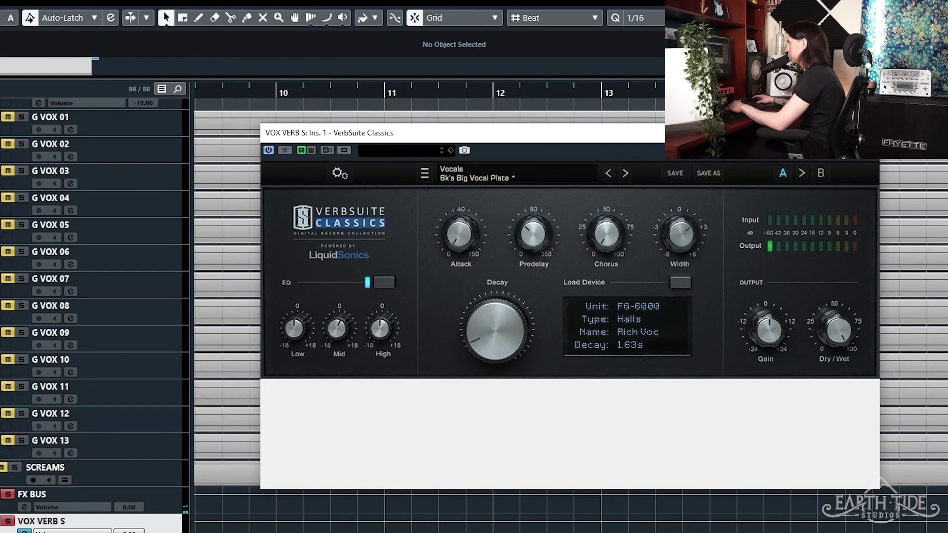
Step: Close the VOX VERB S reverb and open the VerbSuite Classics insert on the VOX VERB L channel
key("s")
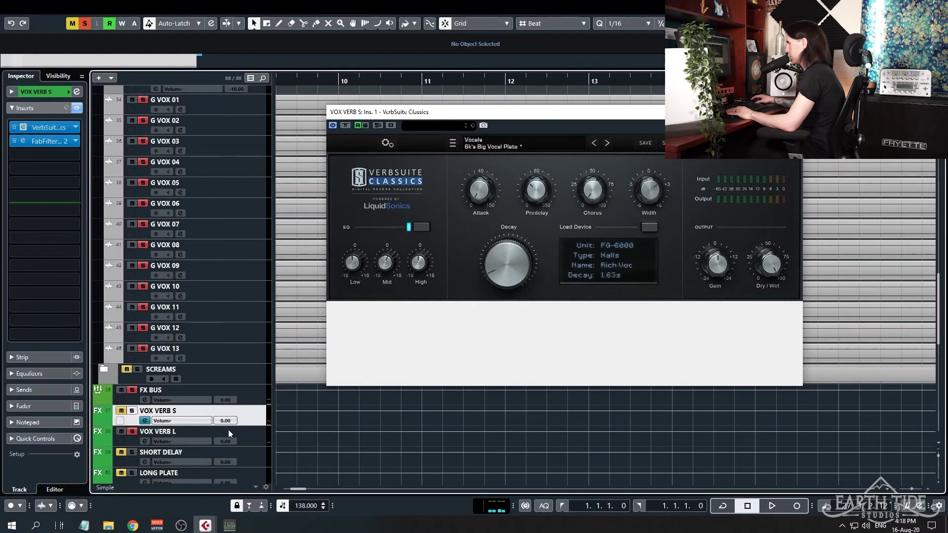
left_click(791, 112)
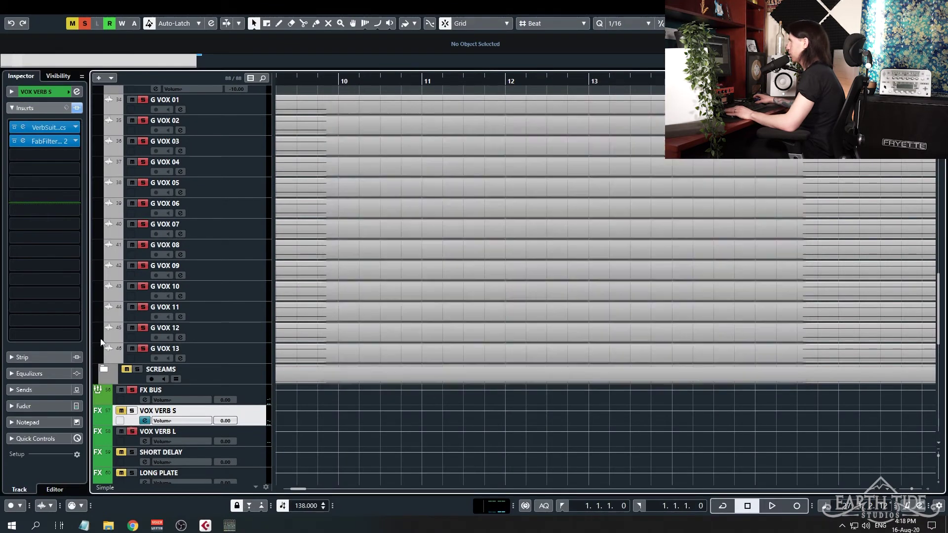
left_click(217, 432)
left_click(23, 127)
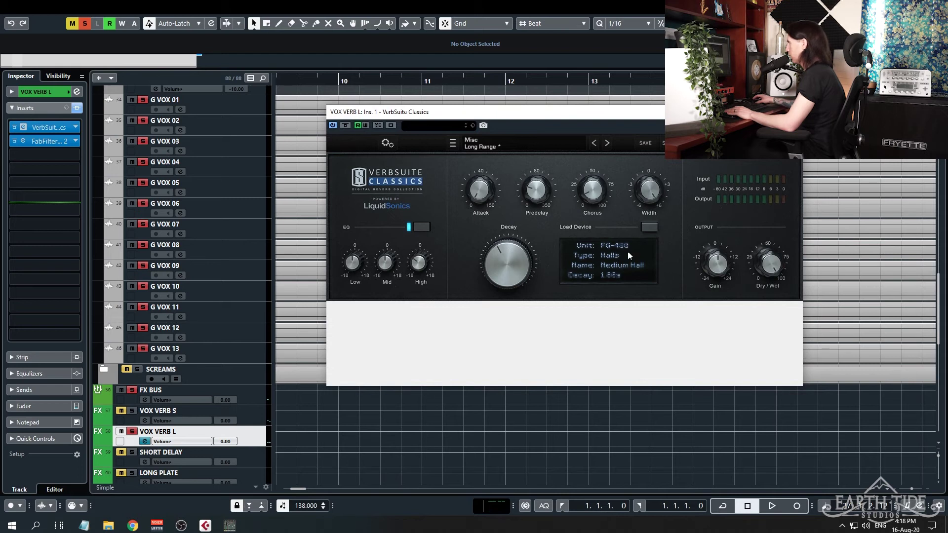
Step: Clear all active solos, solo the CLEAN 1 track and bring up its sends
scroll(271, 298, "up", 15)
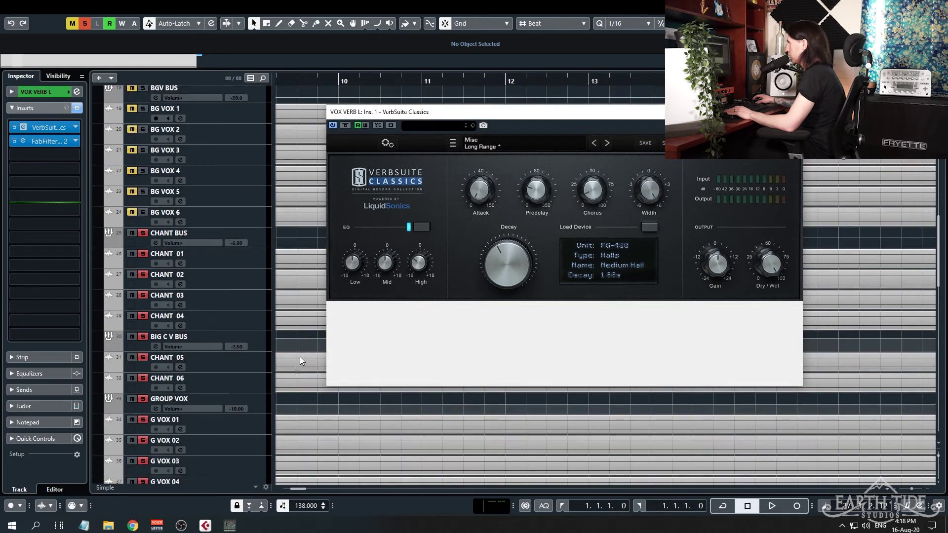
left_click(85, 23)
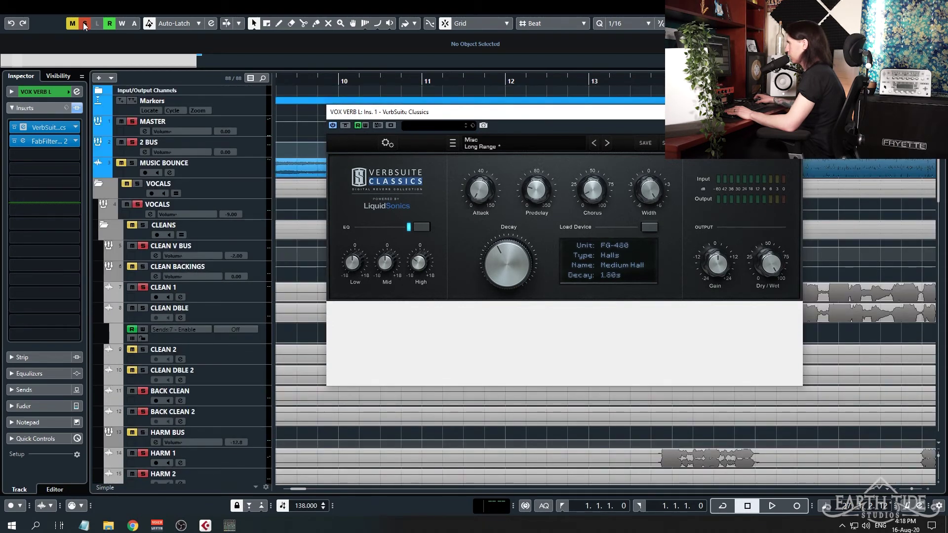
left_click(143, 287)
left_click(180, 297)
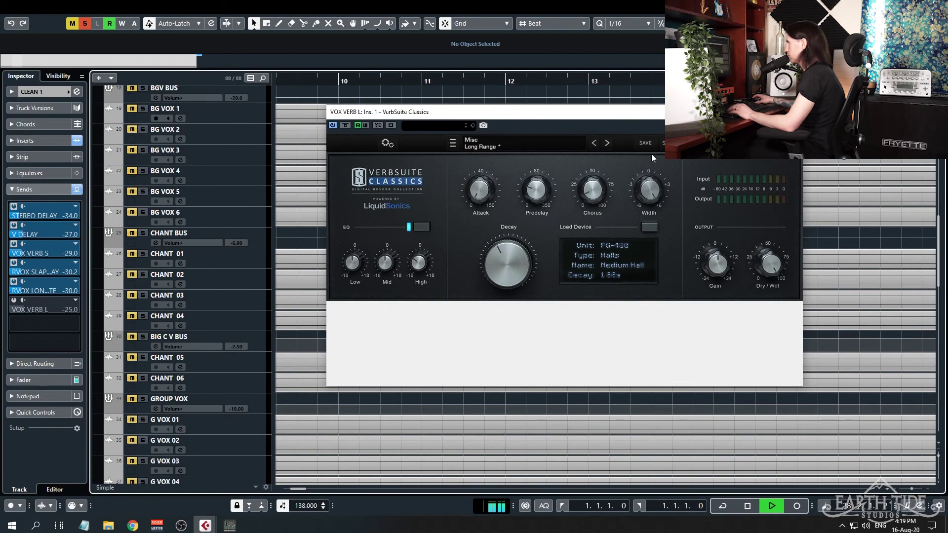
Step: Compare the playing vocal with the VOX VERB L reverb bypassed and active, then close the reverb
mouse_move(652, 192)
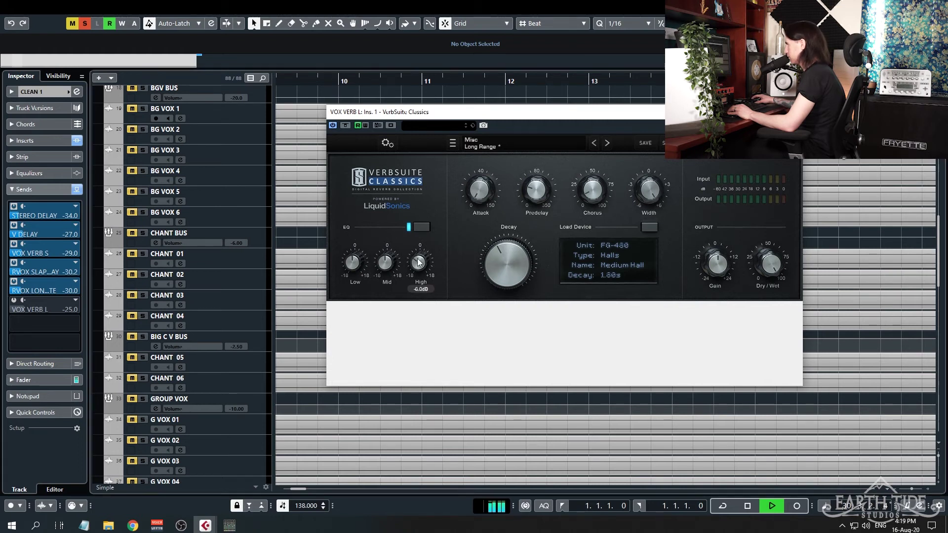
left_click(345, 126)
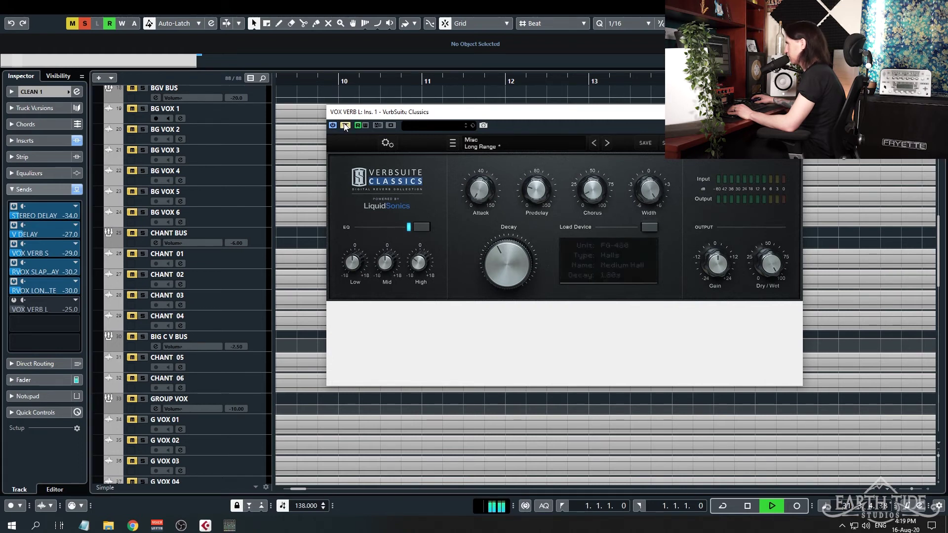
left_click(345, 126)
scroll(300, 281, "down", 10)
scroll(300, 283, "up", 15)
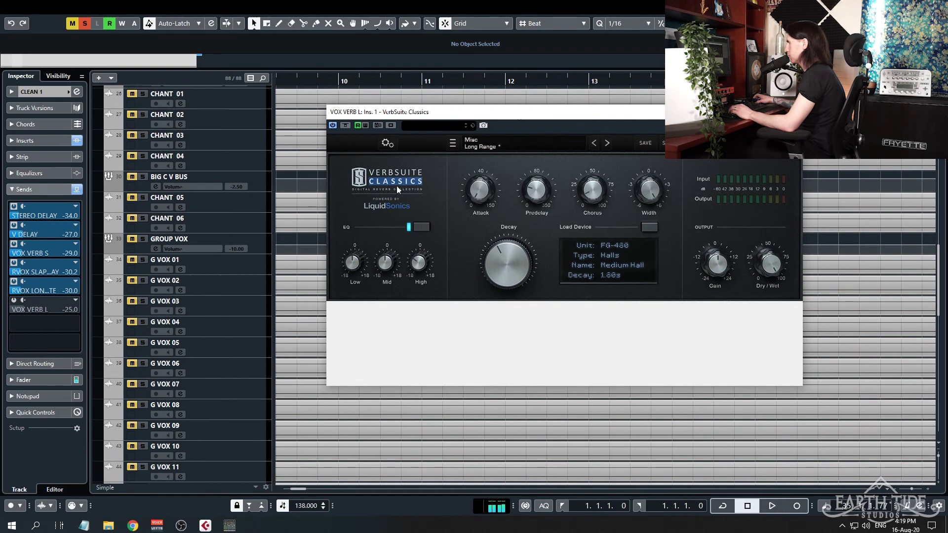
left_click(792, 112)
Step: Open the VerbSuite Classics insert on the RVOX LONG PLATE channel and move its window clear of the track list
scroll(409, 321, "down", 15)
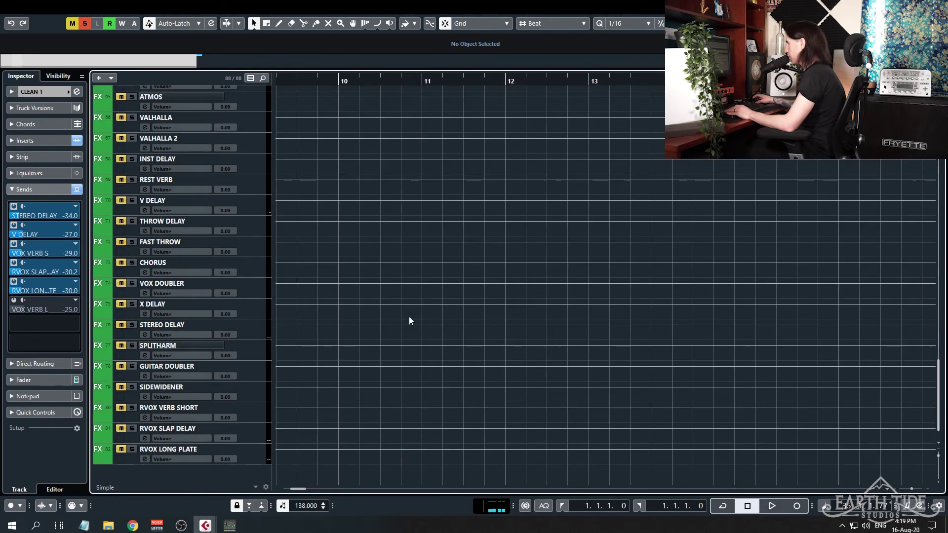
left_click(246, 450)
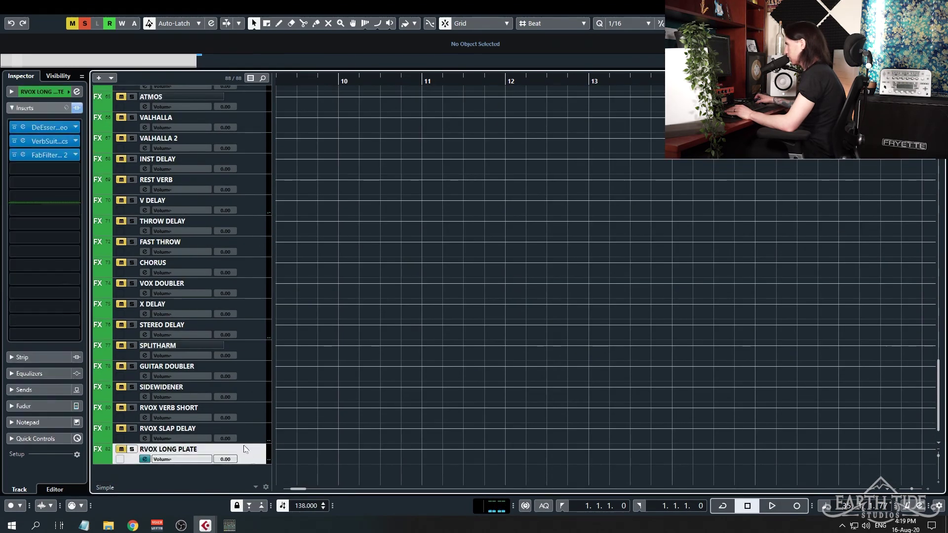
left_click(26, 142)
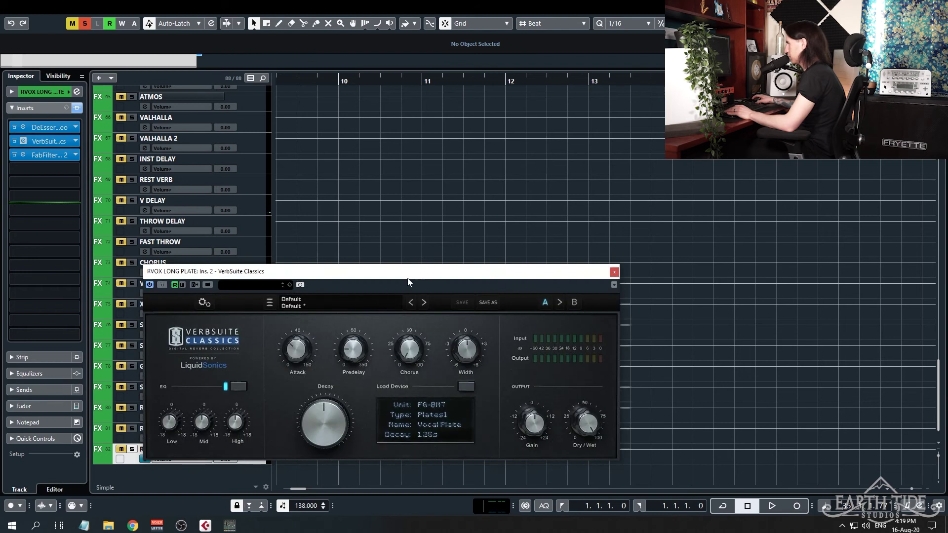
left_click_drag(405, 272, 611, 206)
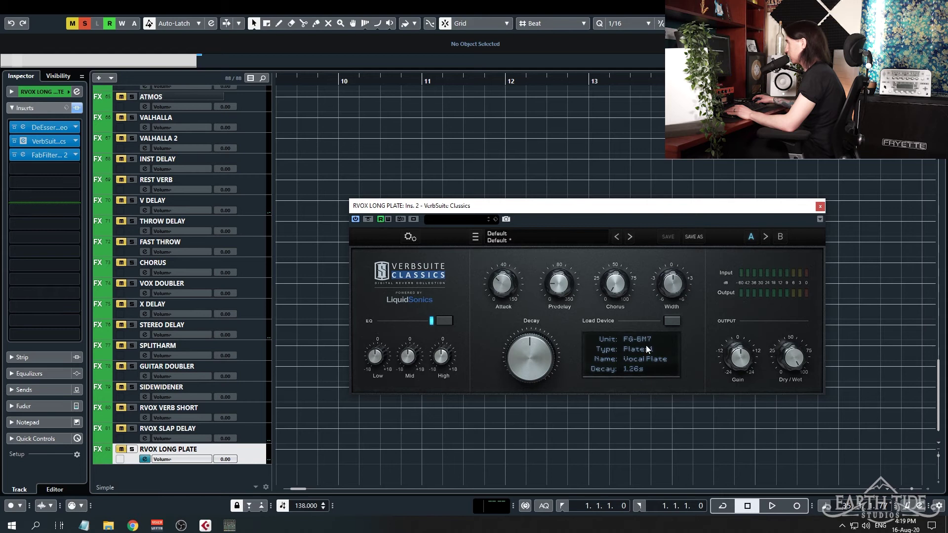
Step: Select the soloed CLEAN 1 track to review its sends, and return to the FX channels
scroll(312, 185, "up", 15)
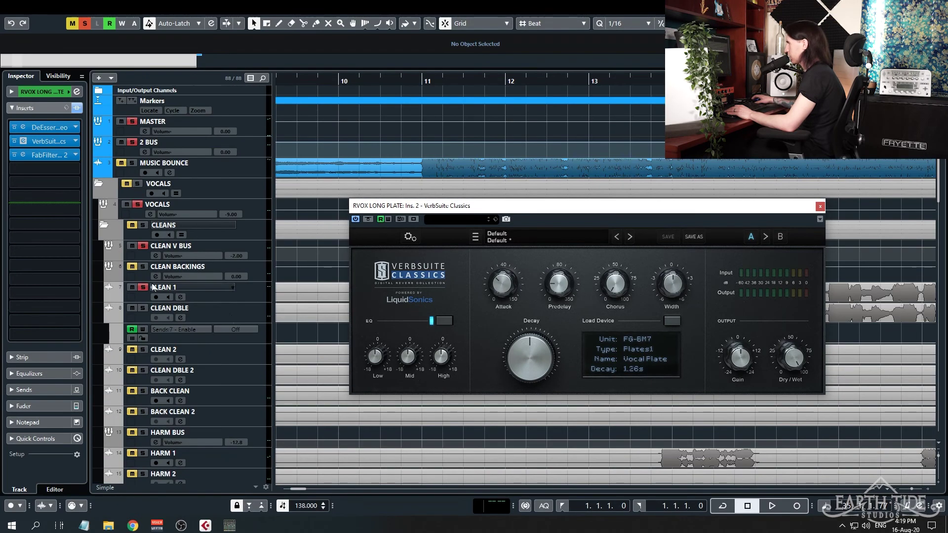
left_click(216, 291)
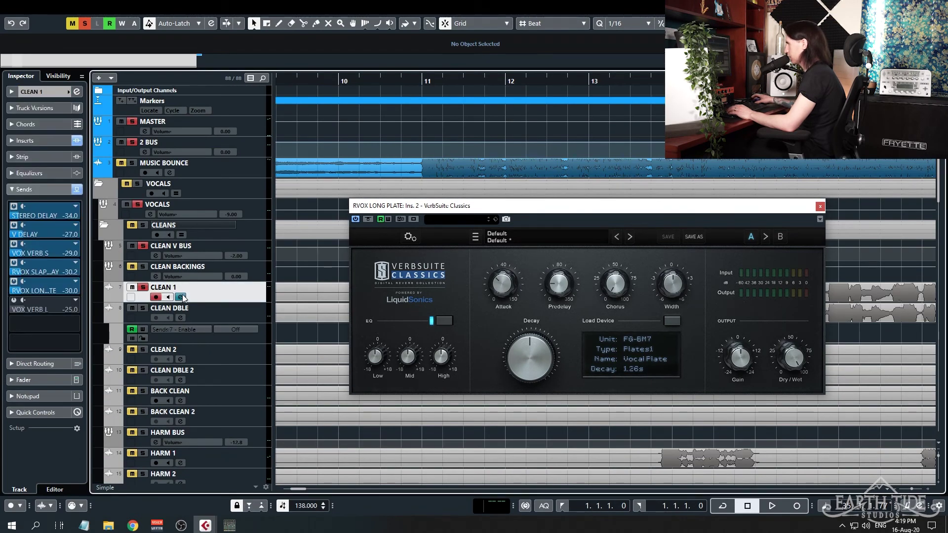
scroll(315, 279, "down", 10)
scroll(316, 287, "down", 20)
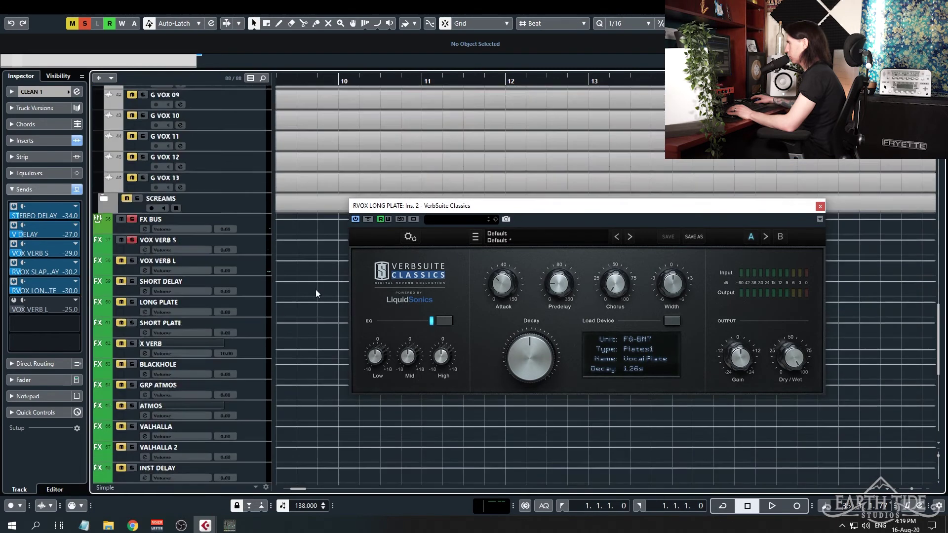
Step: Inspect the FabFilter Pro-Q 2 curve on the RVOX LONG PLATE channel and close it
left_click(248, 450)
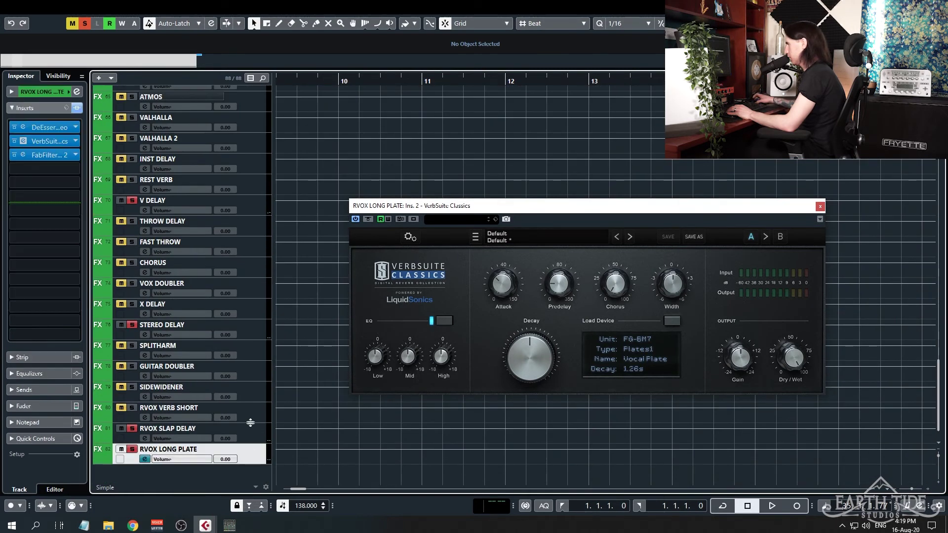
left_click(24, 155)
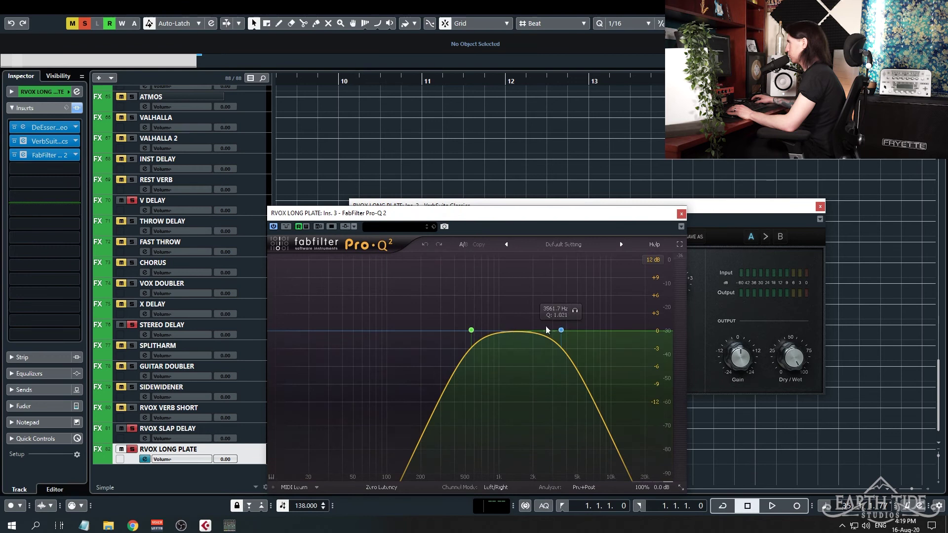
left_click(680, 214)
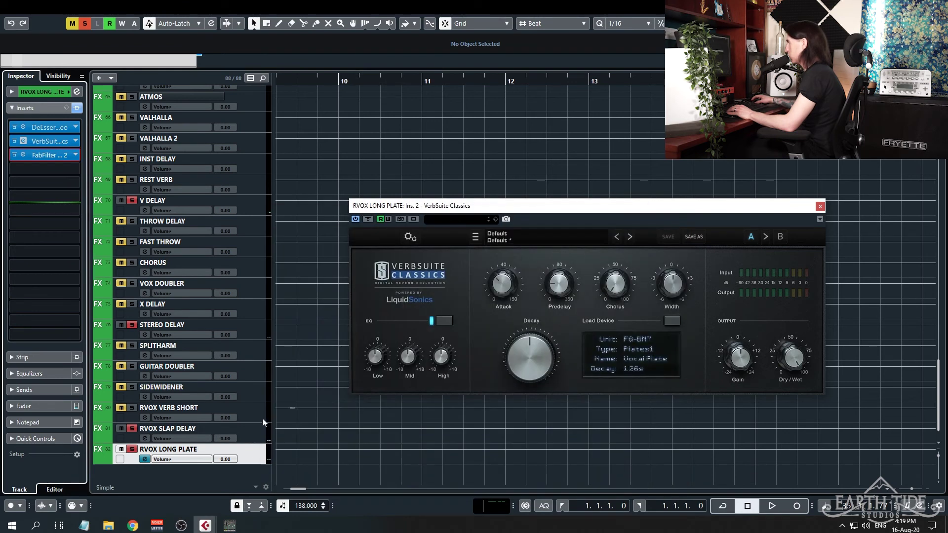
Step: Unsolo RVOX SLAP DELAY, STEREO DELAY and V DELAY, and audition the CLEAN 1 vocal through RVOX LONG PLATE alone
left_click(129, 428)
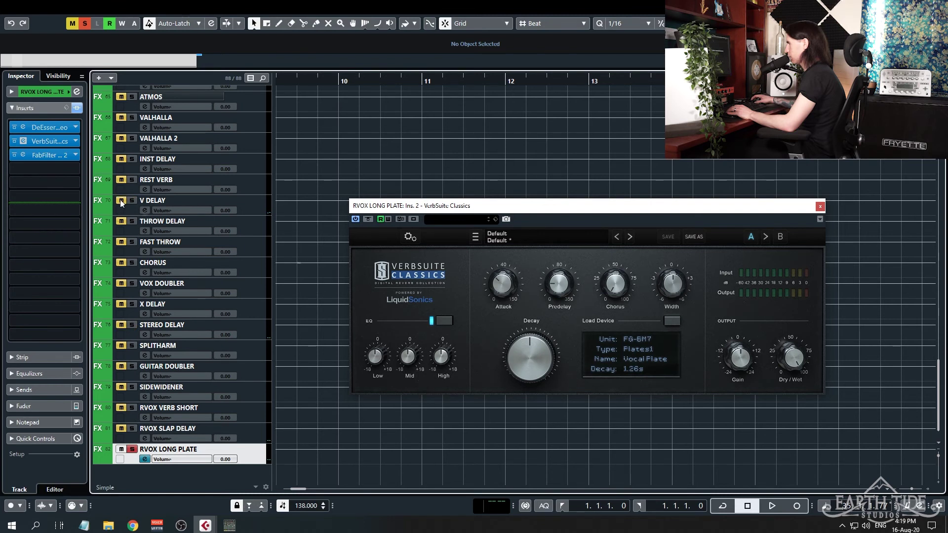
scroll(304, 269, "up", 7)
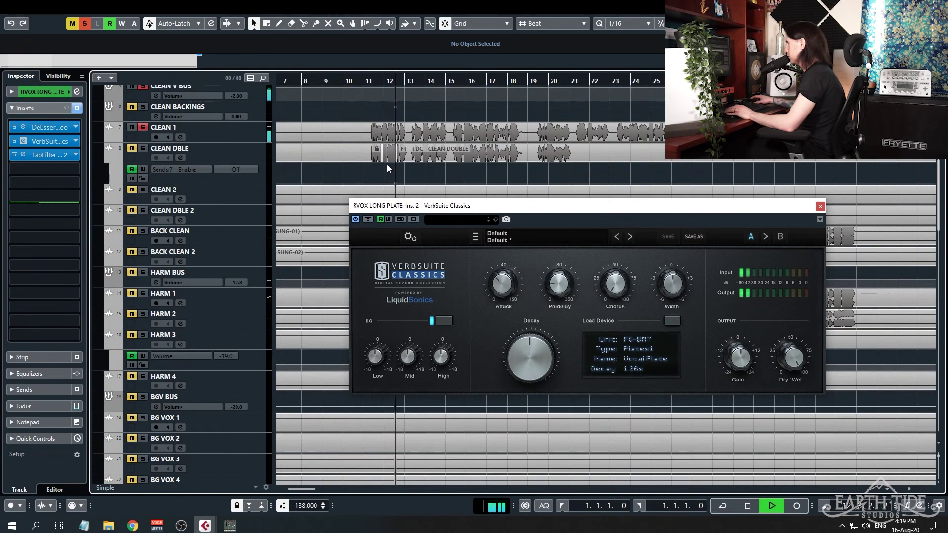
scroll(395, 152, "down", 15)
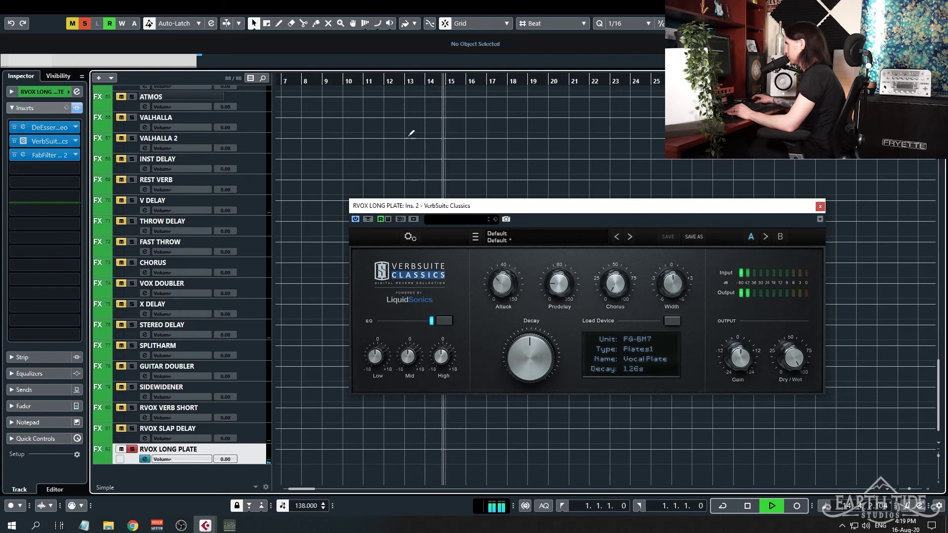
key("space")
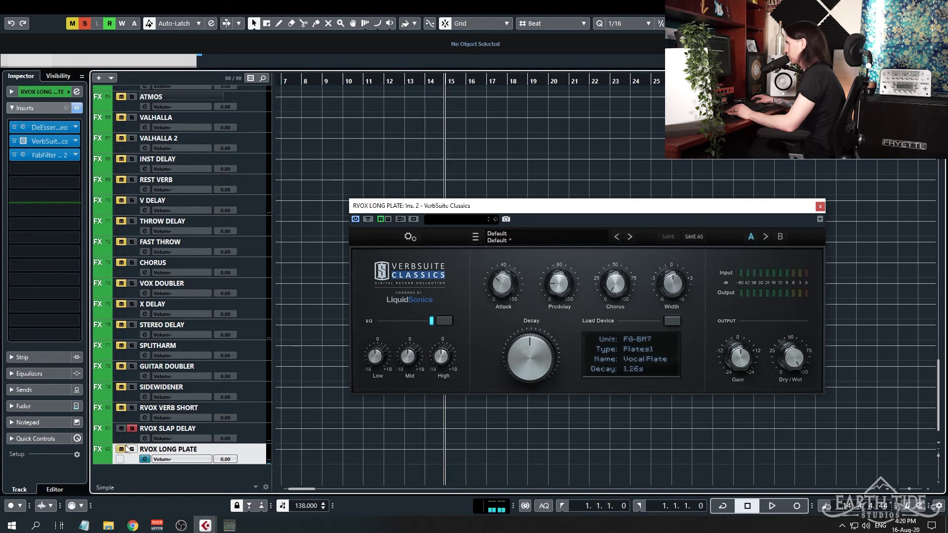
Step: Open EchoBoy on the soloed RVOX SLAP DELAY channel, audition the vocal through it, and close both open plug-ins
left_click(136, 434)
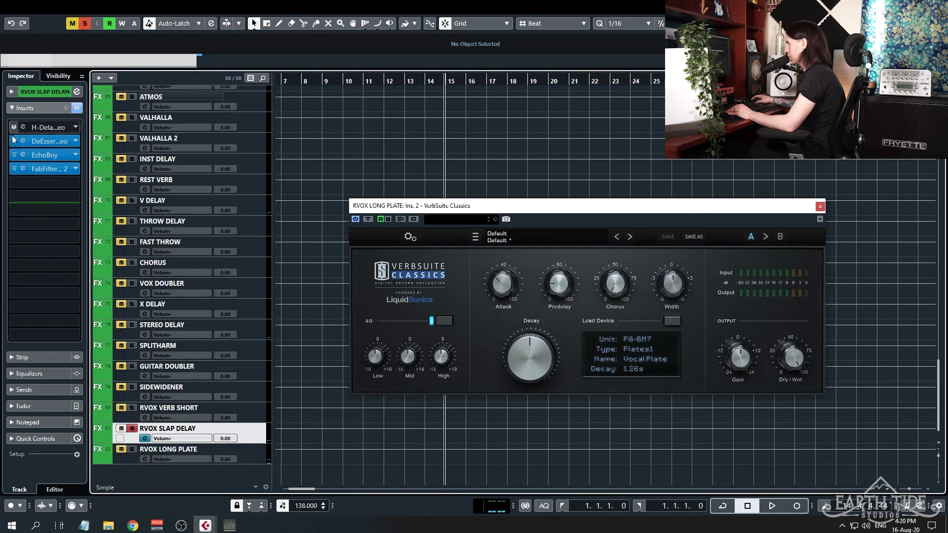
left_click(24, 155)
key("space")
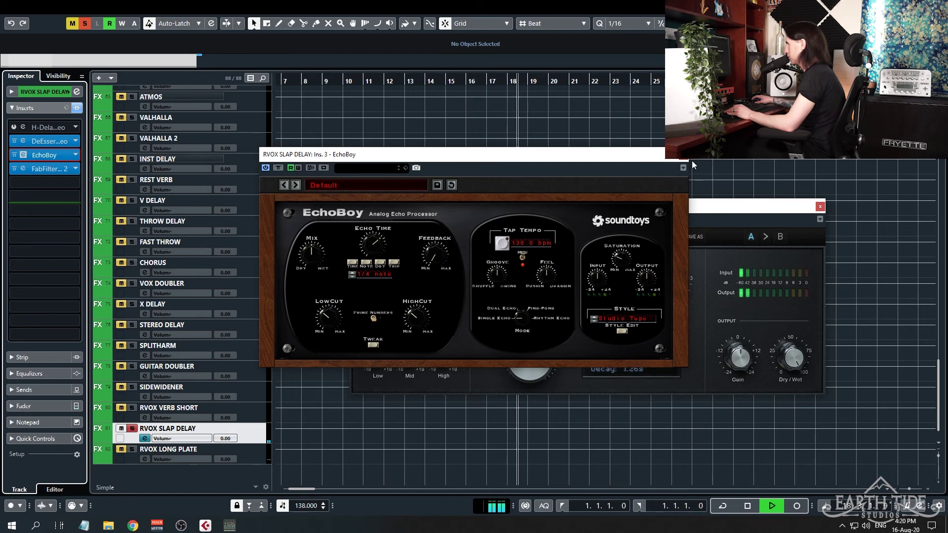
key("space")
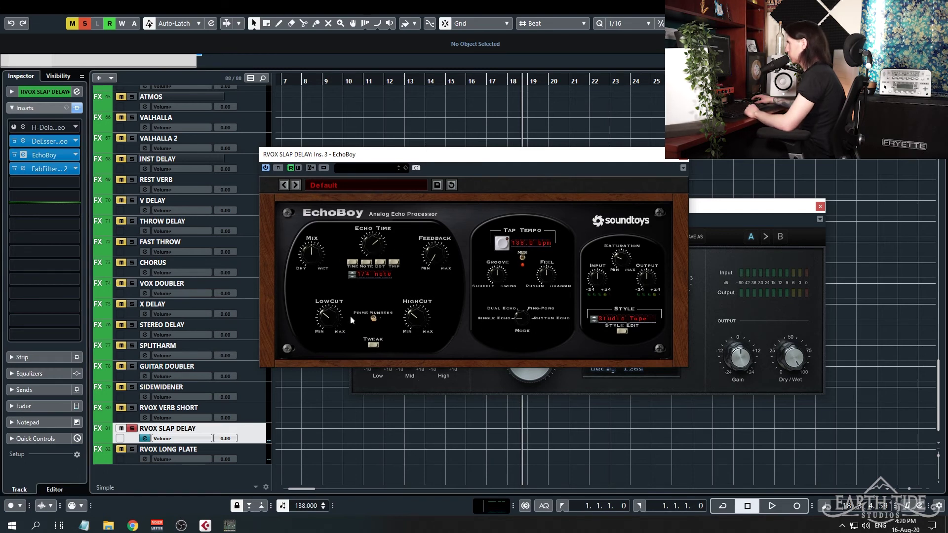
left_click(684, 155)
left_click(820, 206)
Step: Reset the solos, play the soloed CLEAN 1 from bar 11 with all its sends, and remove the solo
scroll(357, 315, "up", 15)
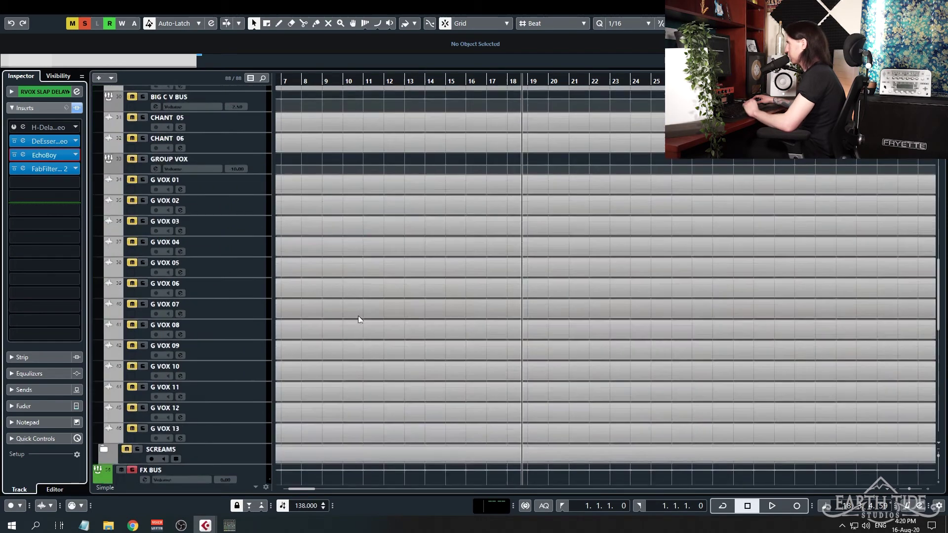
left_click(86, 25)
left_click(144, 287)
left_click(368, 79)
key("space")
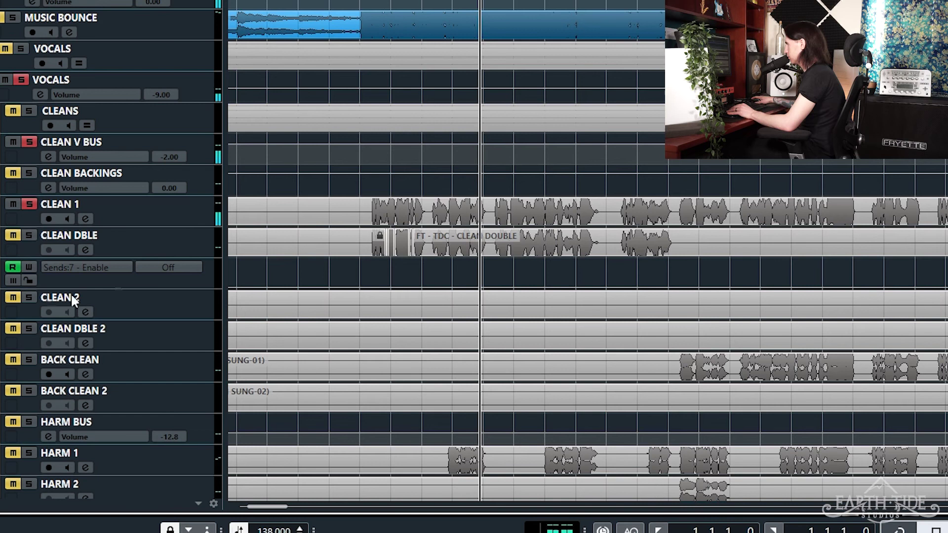
left_click(24, 207)
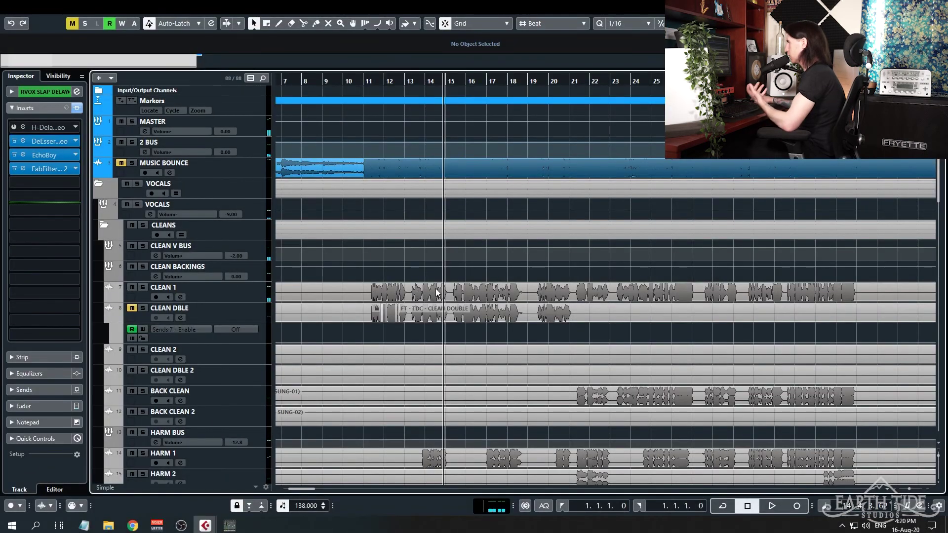
Step: Show the insert chain of BACK CLEAN and open its Doubler4 Stereo and VerbSuite Classics inserts
scroll(435, 289, "down", 6)
scroll(442, 290, "up", 2)
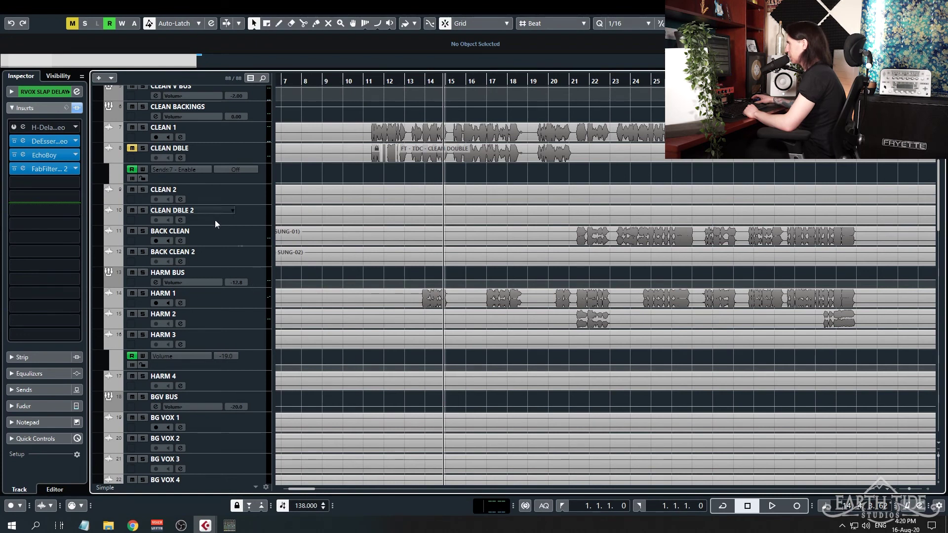
left_click(241, 240)
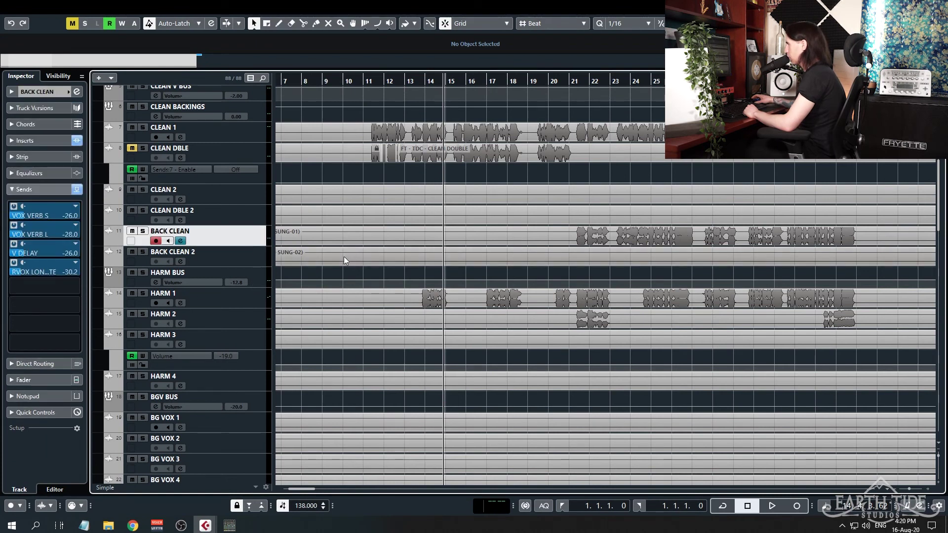
left_click(40, 143)
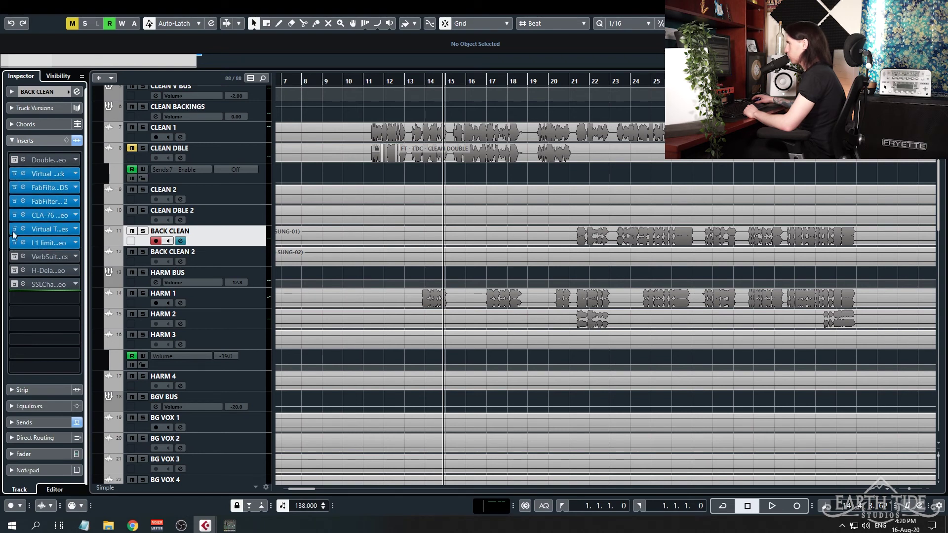
left_click(24, 159)
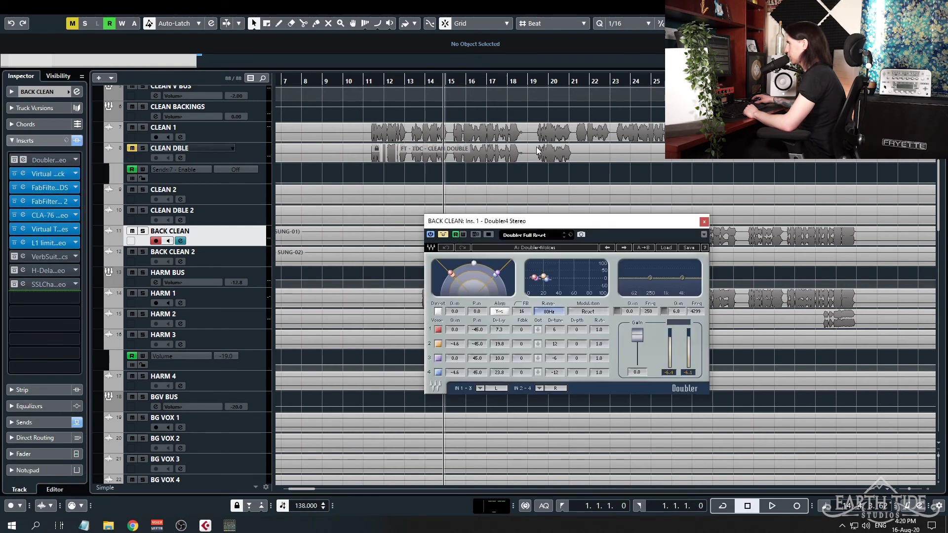
scroll(417, 169, "down", 3)
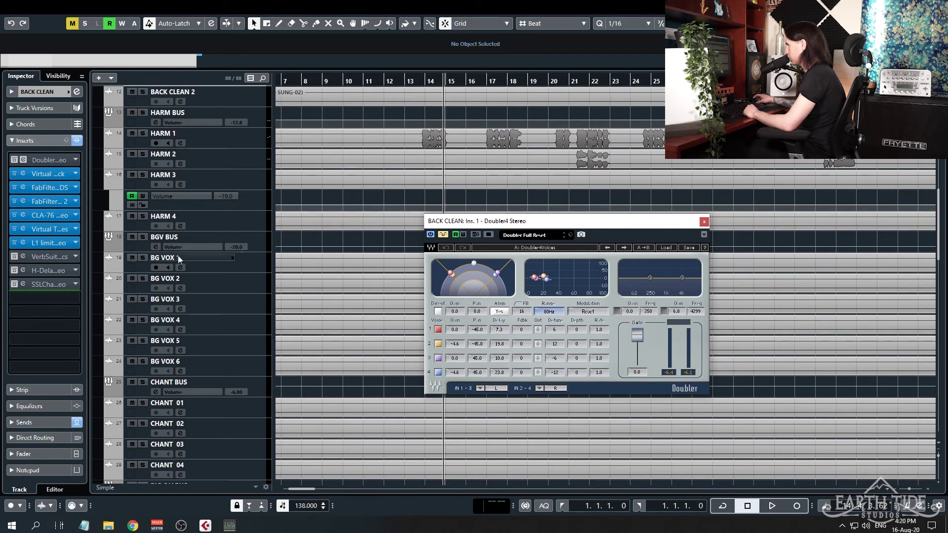
left_click(24, 256)
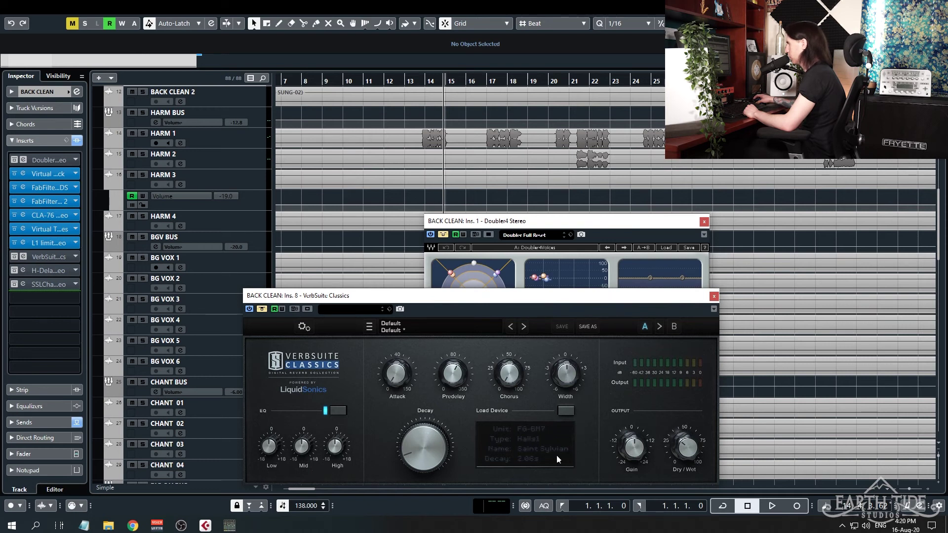
Step: Open the H-Delay and SSLChannel inserts of BACK CLEAN, and close all of its open plug-in windows
left_click(25, 271)
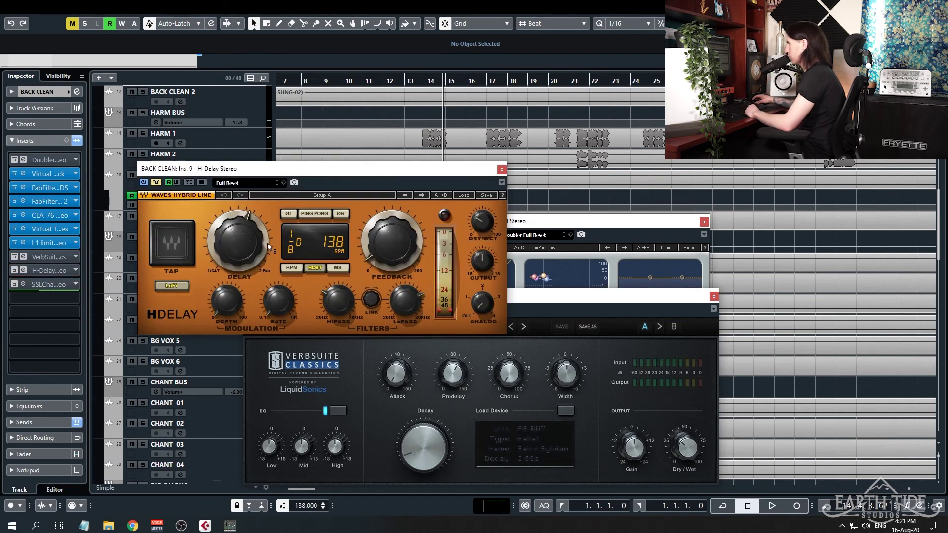
left_click(27, 283)
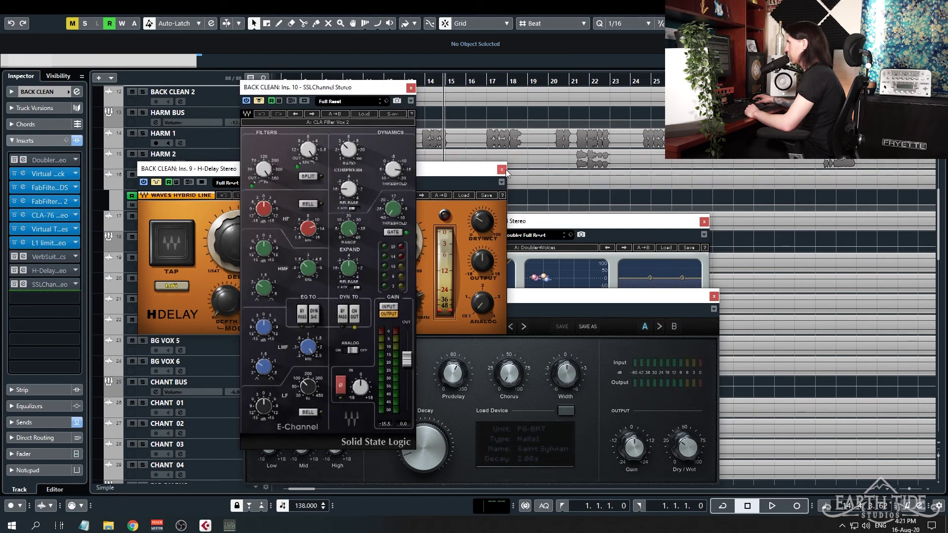
left_click(502, 170)
left_click(714, 296)
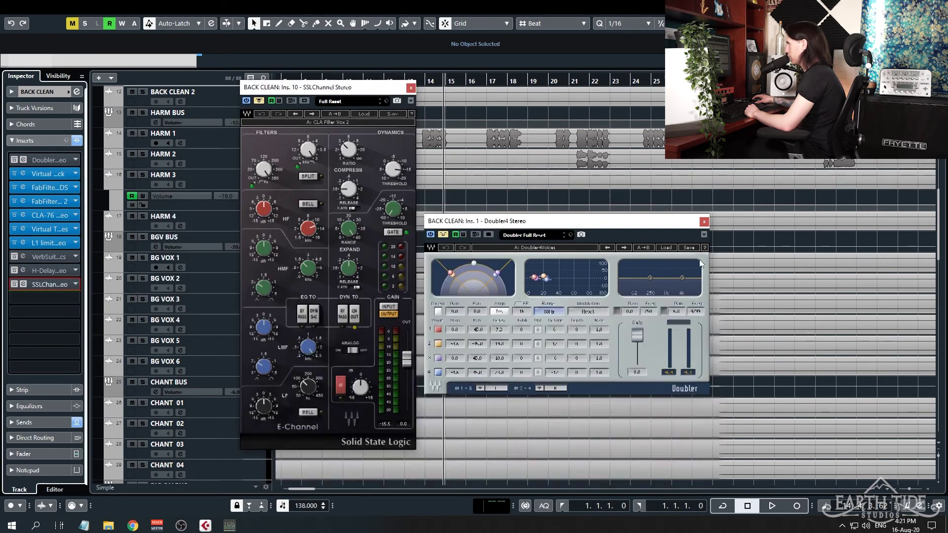
left_click(704, 223)
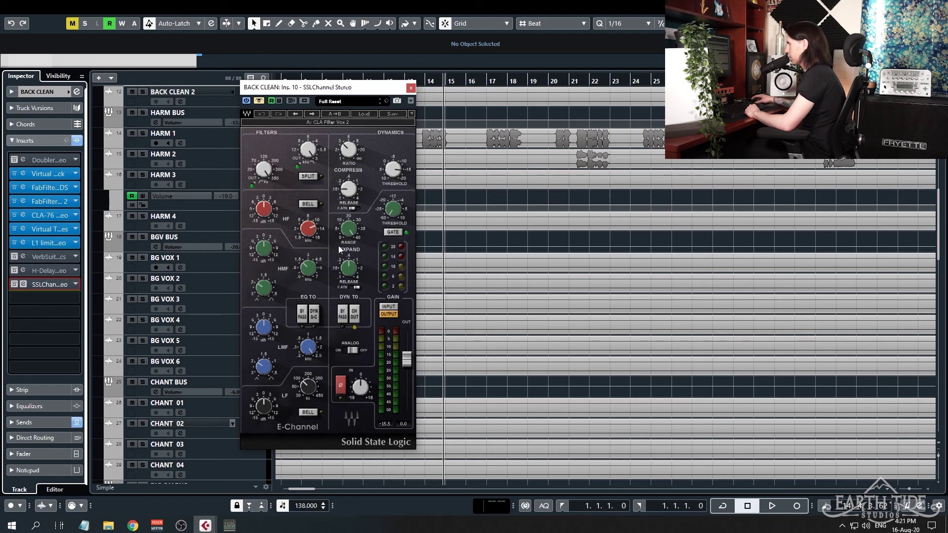
left_click(411, 88)
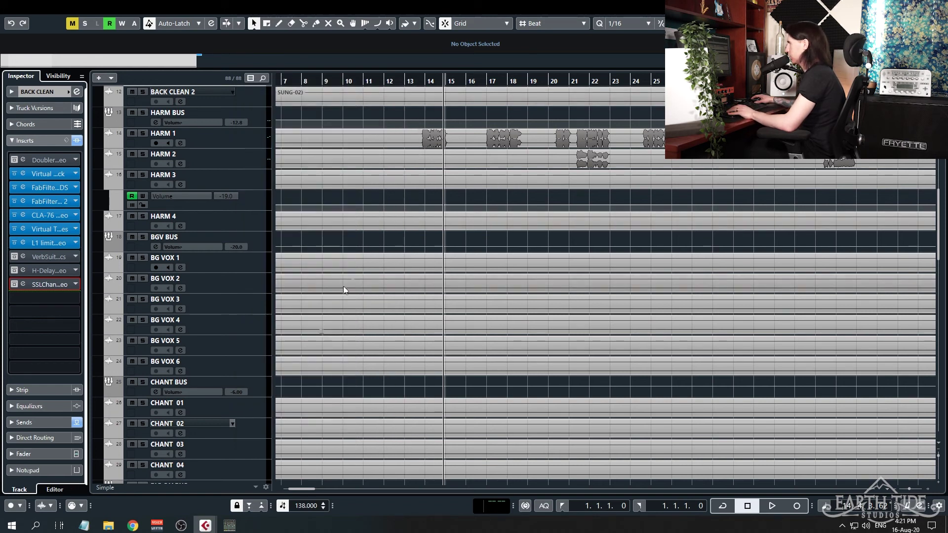
Step: Compare the insert chains of HARM 1 and HARM BUS, ending on HARM BUS
scroll(342, 286, "down", 2)
scroll(390, 283, "up", 6)
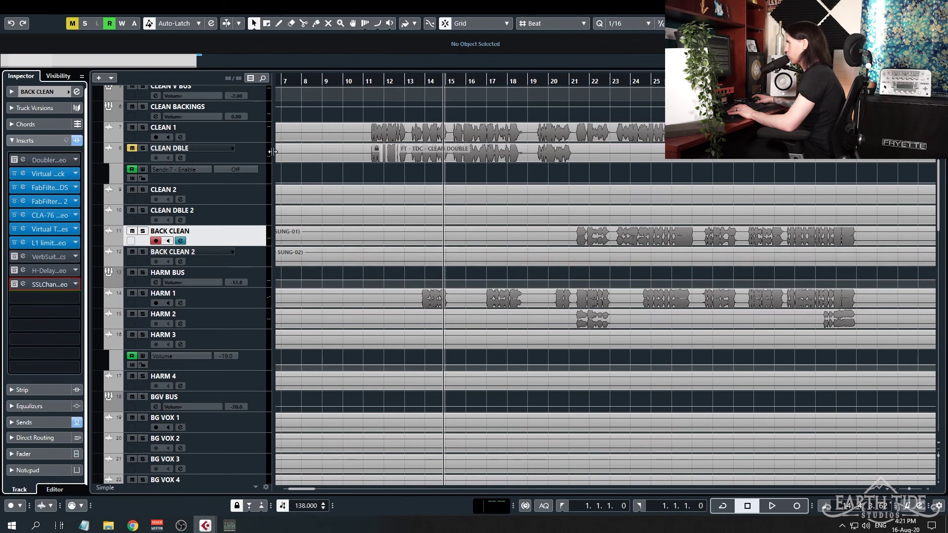
left_click(253, 297)
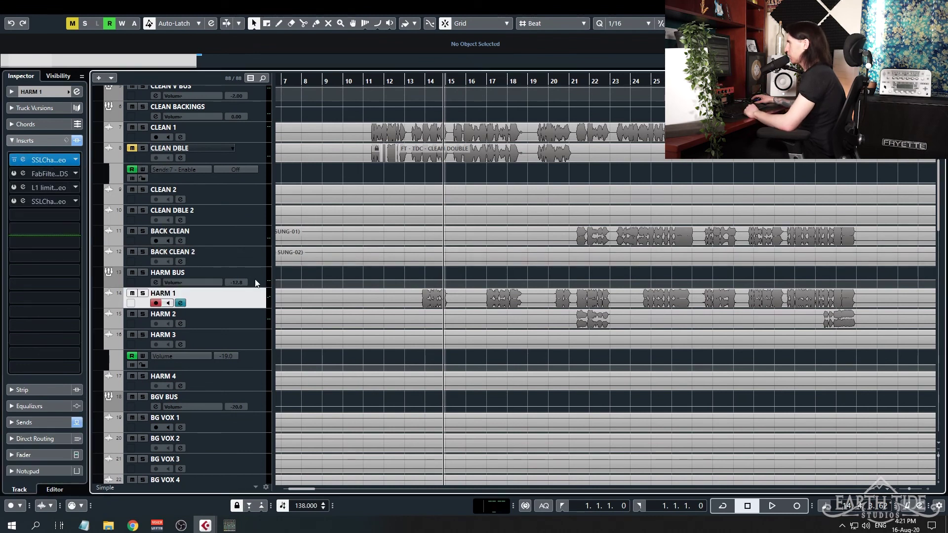
left_click(256, 283)
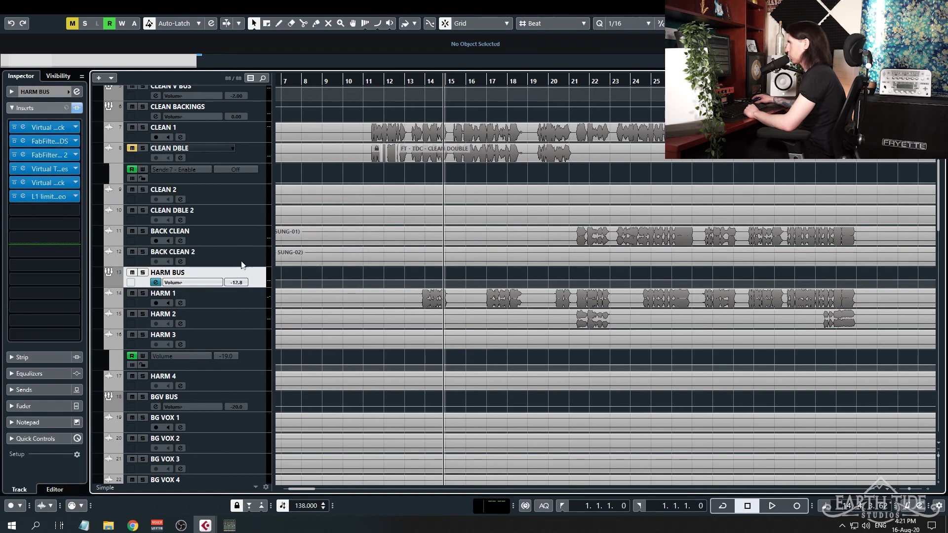
left_click(244, 302)
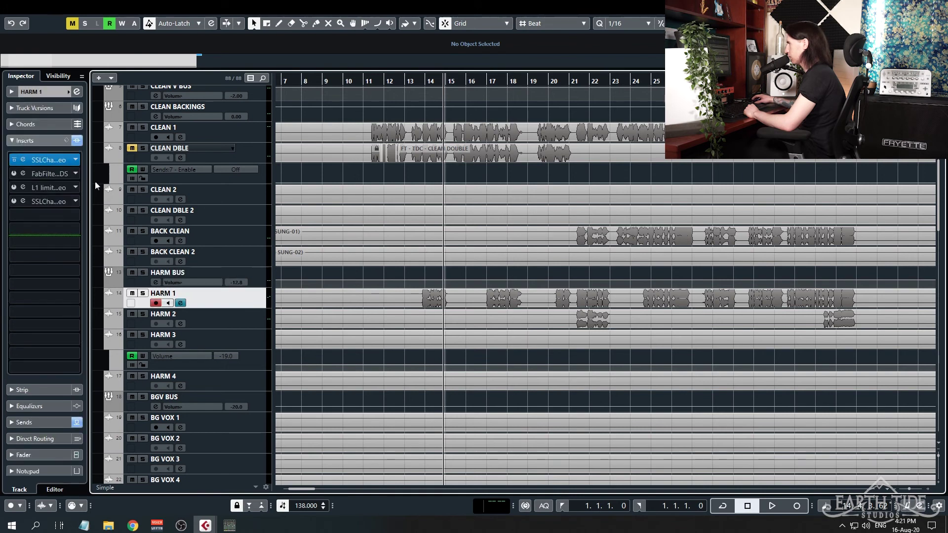
left_click(257, 279)
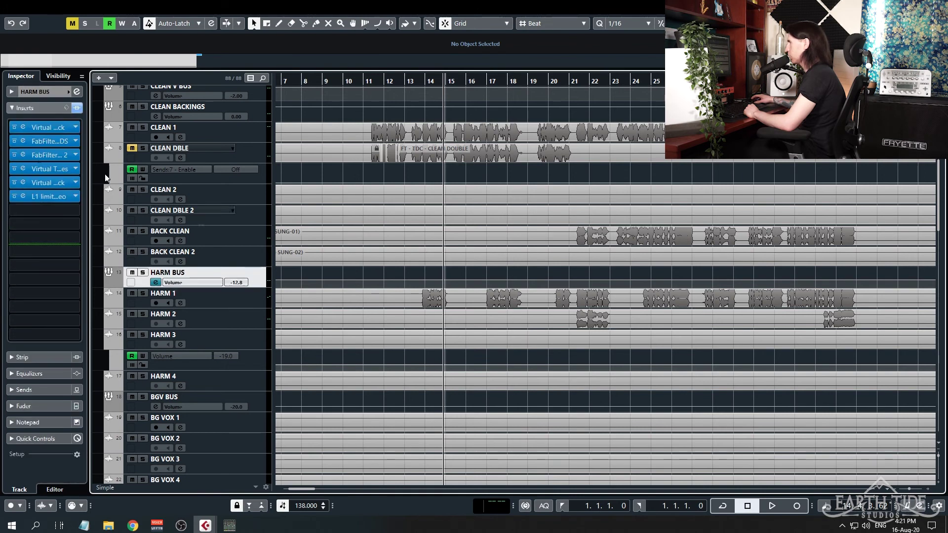
Step: View the Virtual Mix Rack and FabFilter Pro-Q 2 inserts on HARM BUS one at a time, closing each
left_click(23, 128)
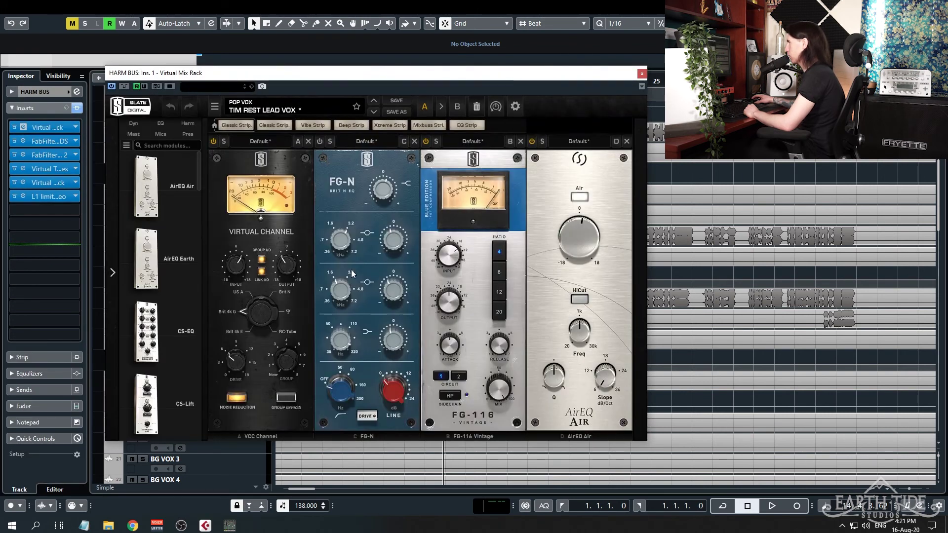
left_click(641, 74)
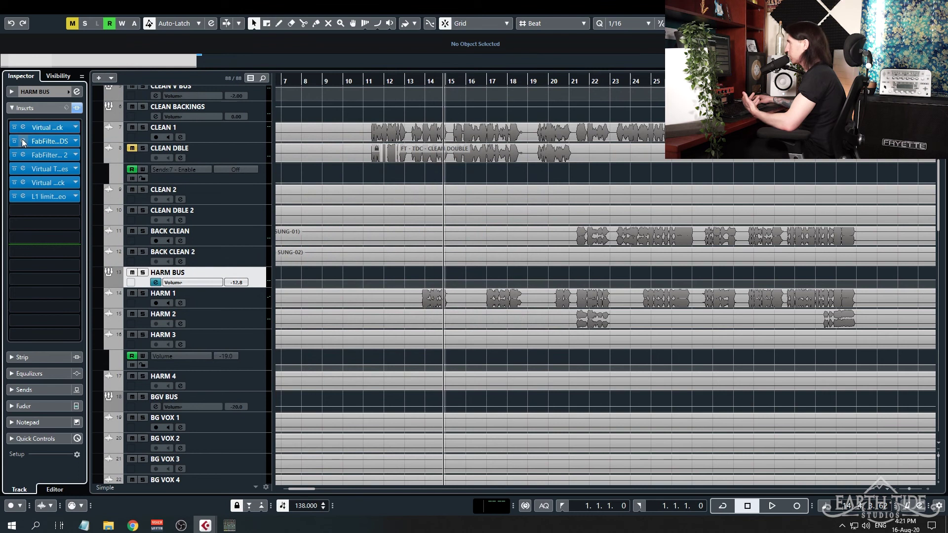
left_click(23, 155)
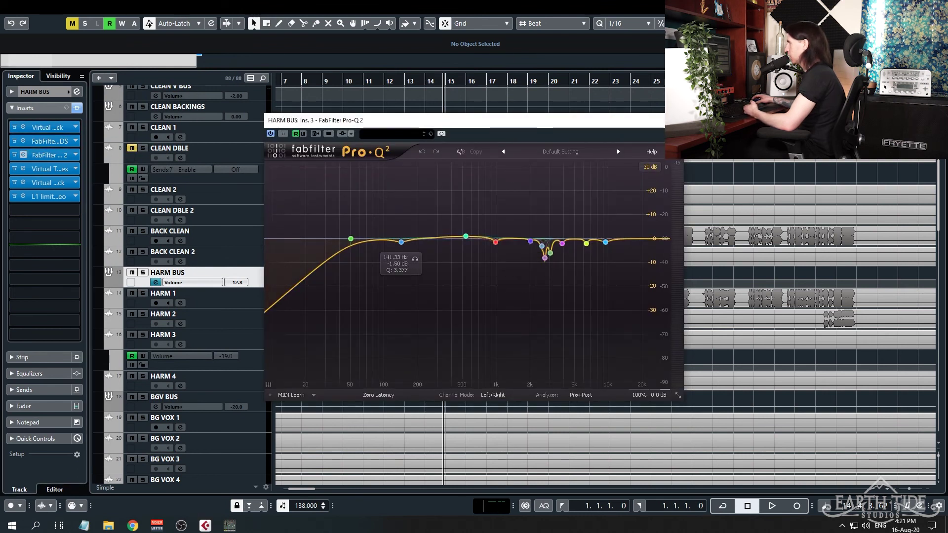
left_click(673, 120)
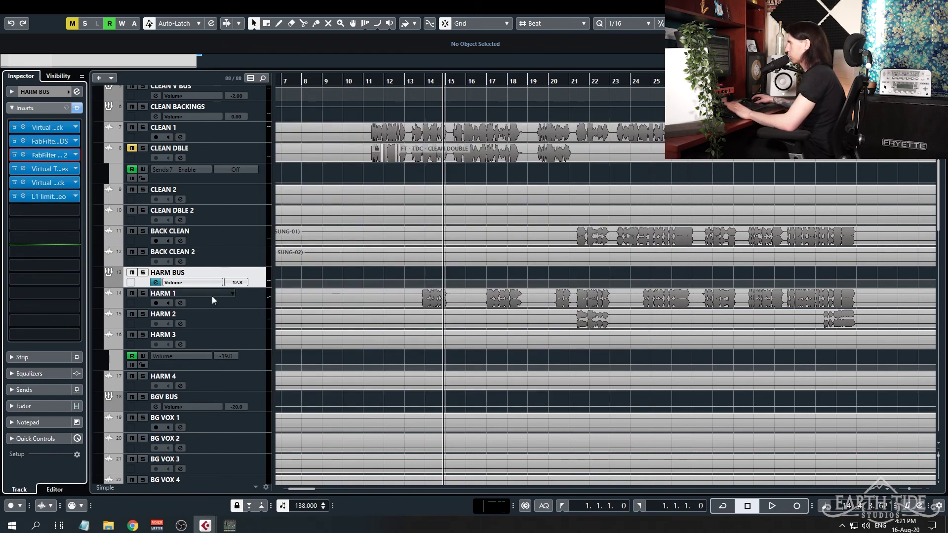
Step: Open the SSLChannel insert on HARM 1, solo the track, and audition it from just before bar 14
left_click(242, 301)
left_click(25, 158)
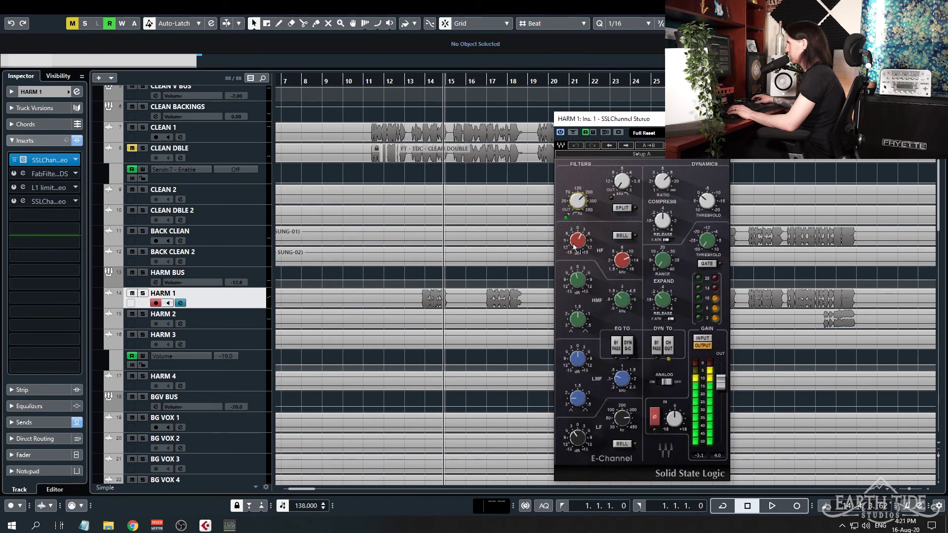
left_click(142, 294)
left_click(422, 85)
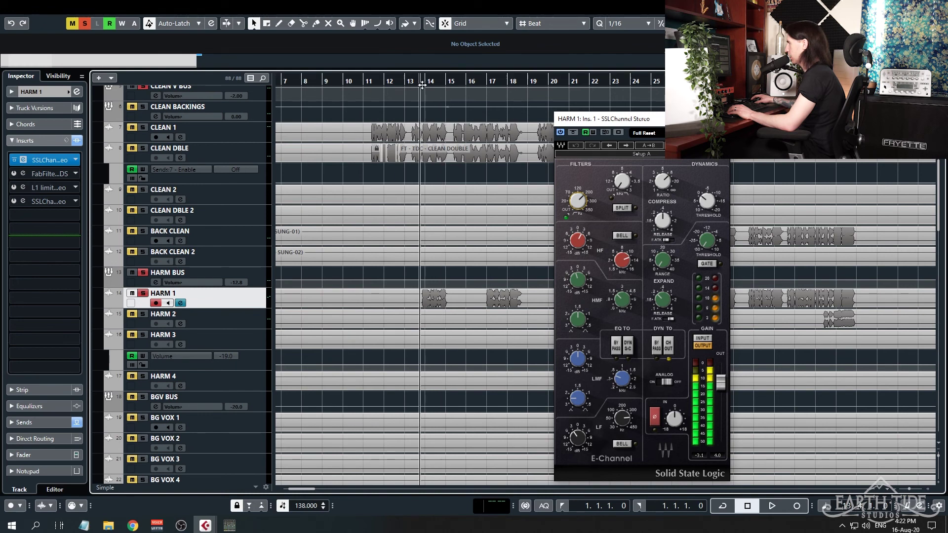
key("space")
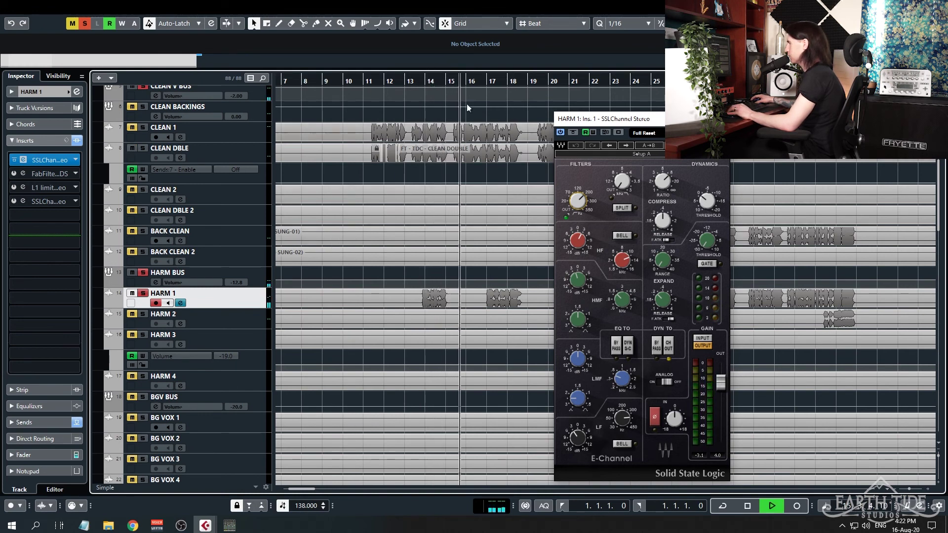
key("space")
Step: Place the playhead at bar 21 in a wider timeline view and close the SSLChannel window of HARM 1
key("g")
key("g")
key("g")
scroll(383, 215, "right", 3)
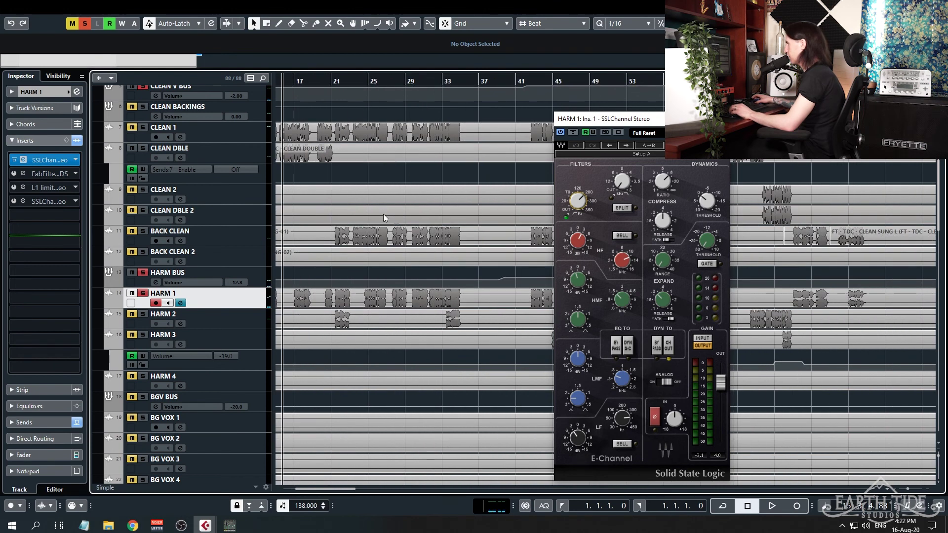
left_click(333, 83)
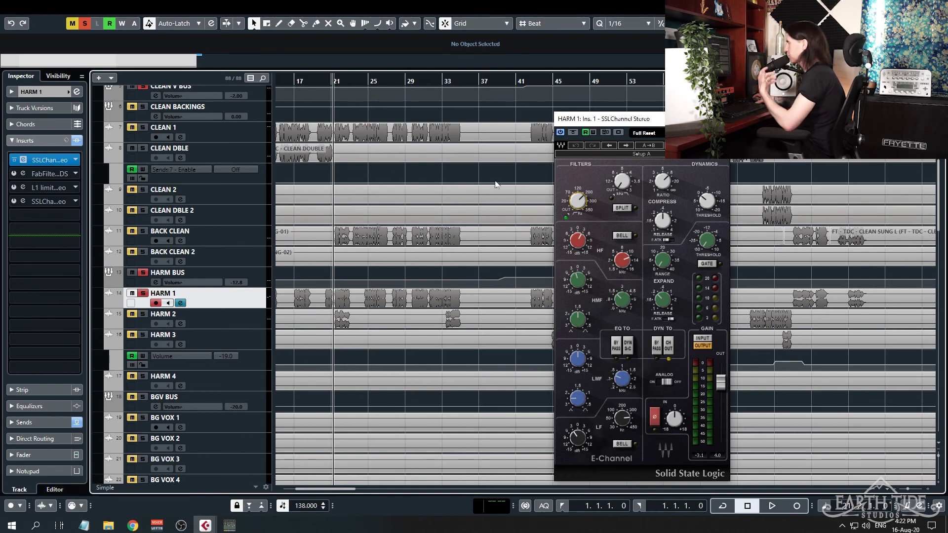
left_click(721, 118)
Step: Look over the chant, group vocal and FX tracks, and clear all solos
scroll(232, 262, "down", 5)
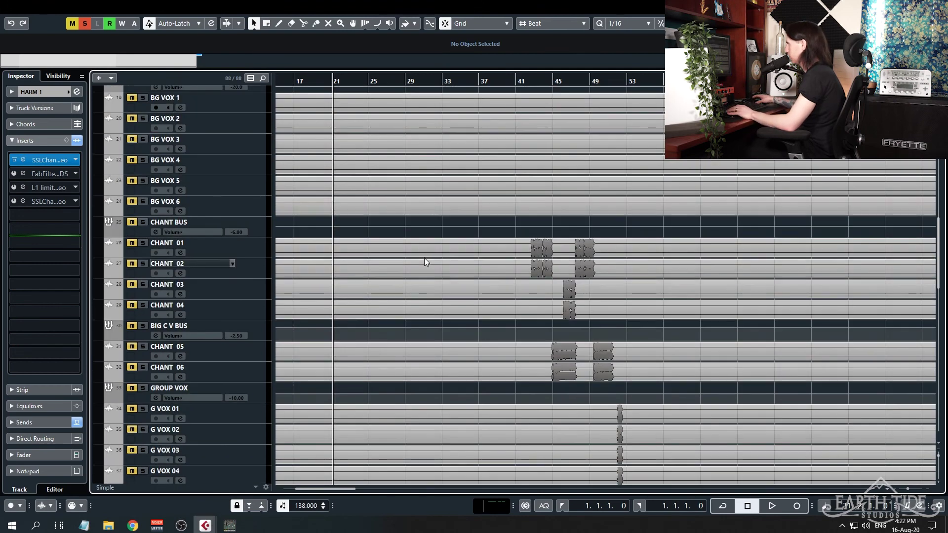
scroll(425, 258, "down", 10)
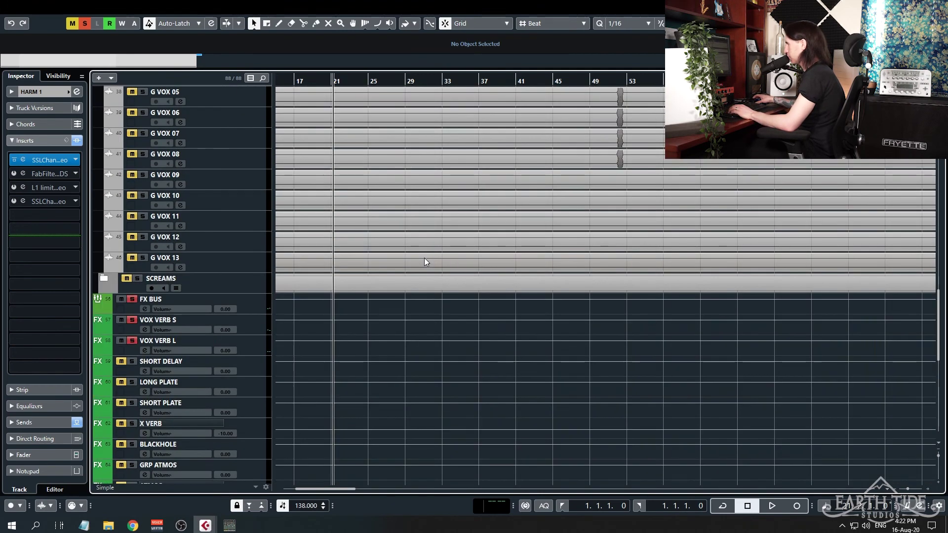
scroll(425, 257, "up", 15)
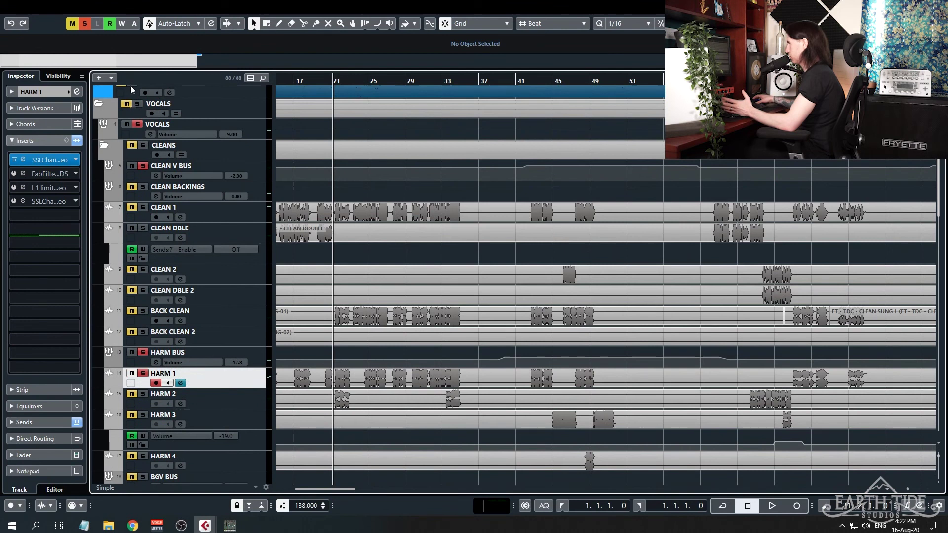
left_click(89, 23)
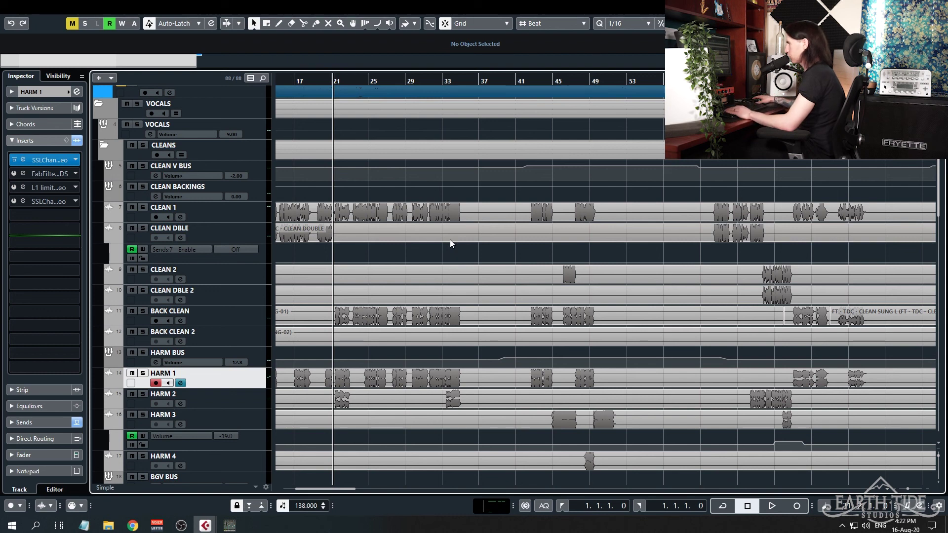
Step: Play the full mix from bar 42 through the harmony and chant parts, and stop just after bar 51
scroll(468, 245, "down", 5)
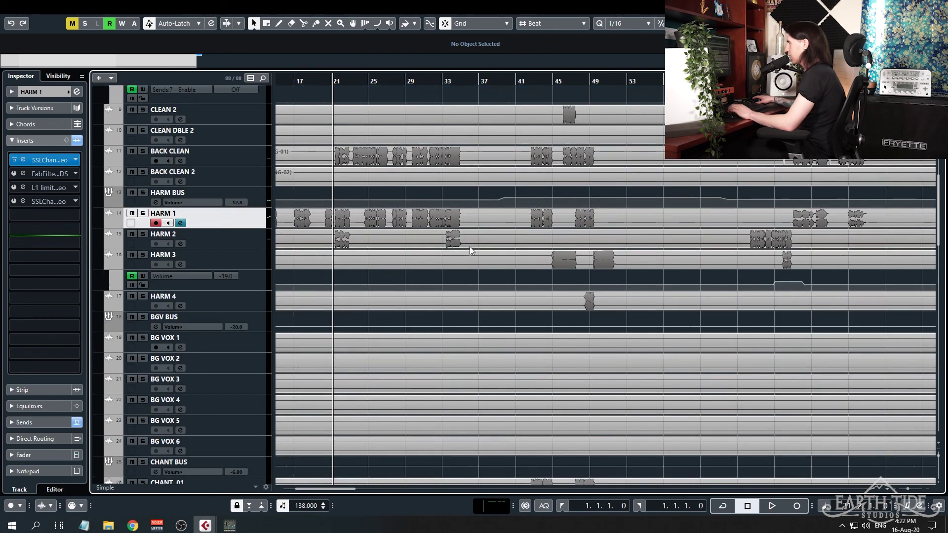
scroll(469, 247, "left", 3)
scroll(494, 249, "up", 3)
scroll(486, 331, "down", 2)
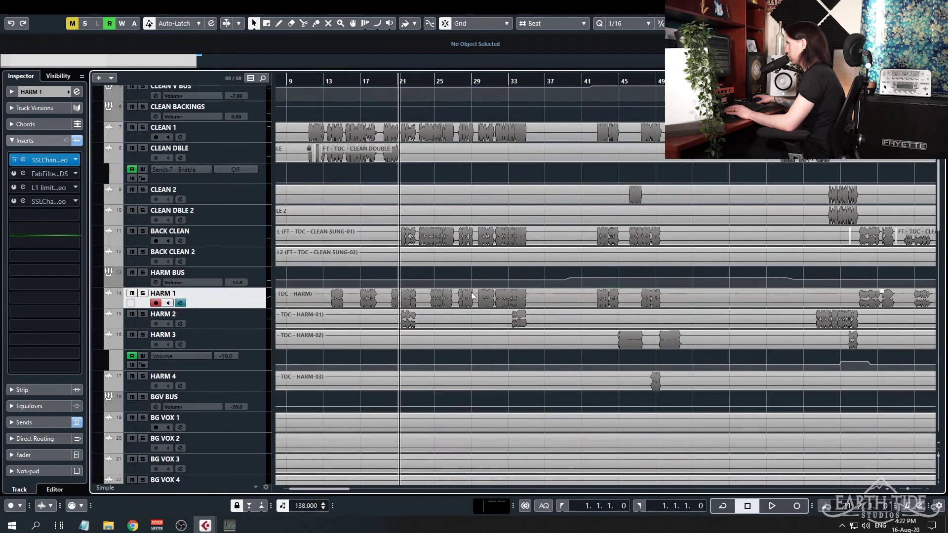
scroll(470, 295, "right", 4)
left_click(326, 83)
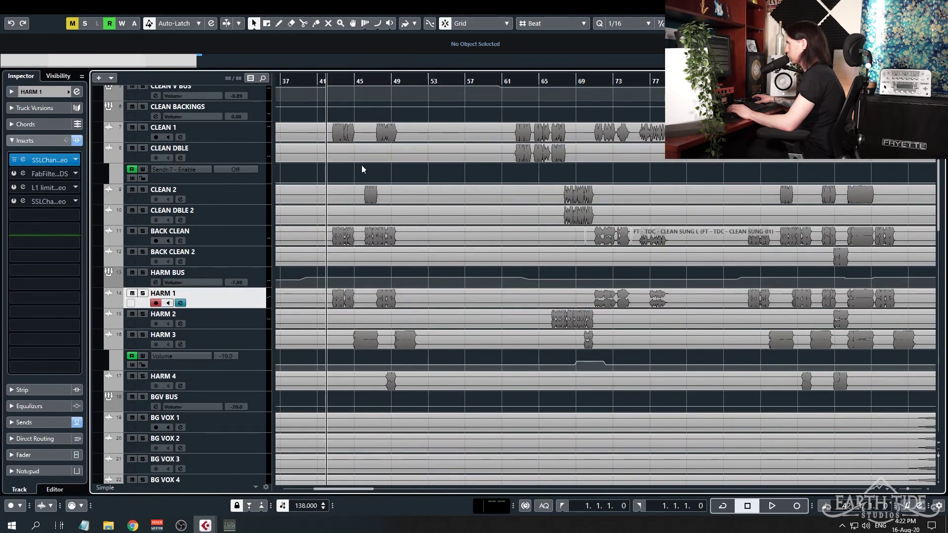
scroll(380, 241, "down", 5)
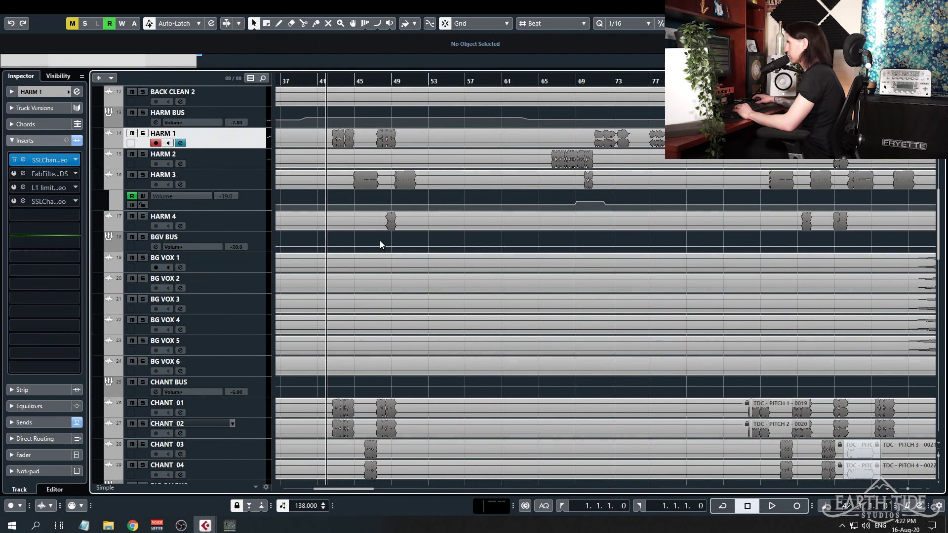
scroll(364, 214, "up", 7)
key("space")
scroll(342, 191, "down", 5)
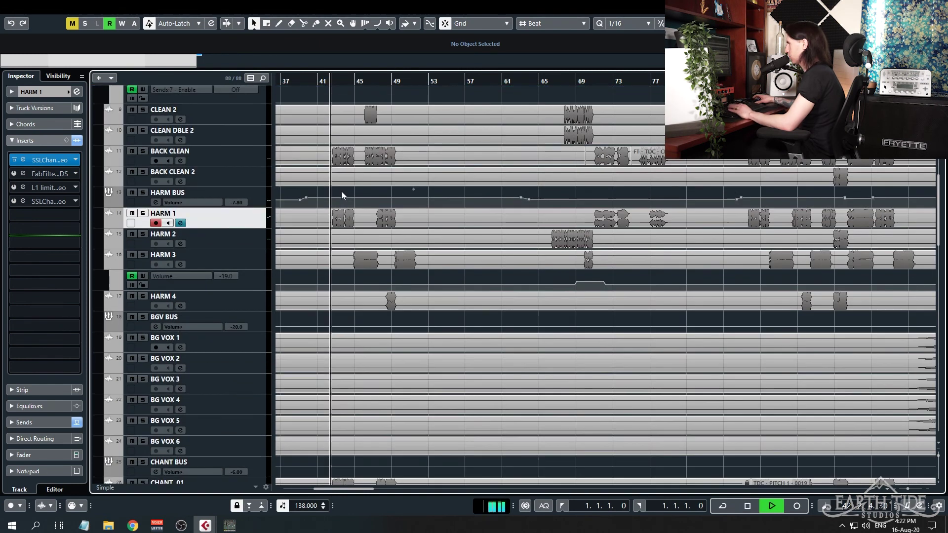
scroll(338, 161, "down", 5)
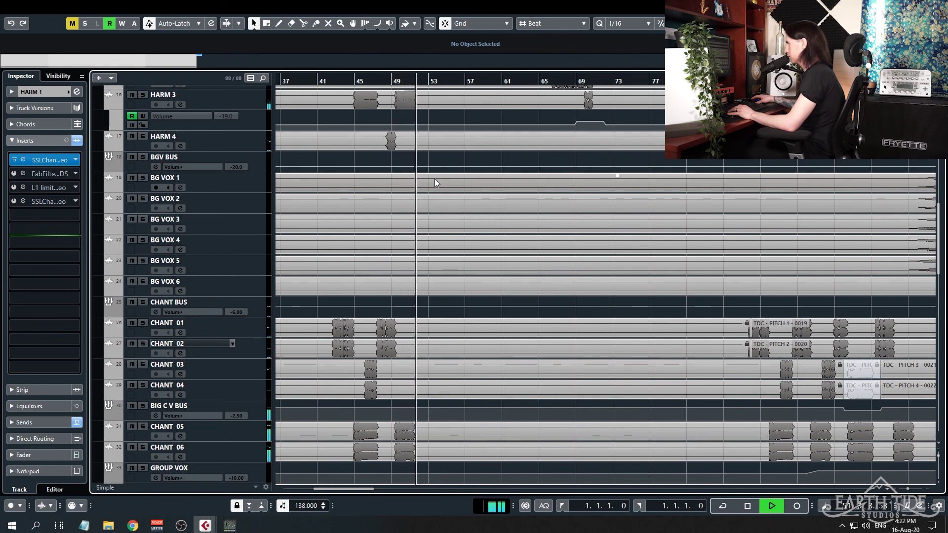
key("space")
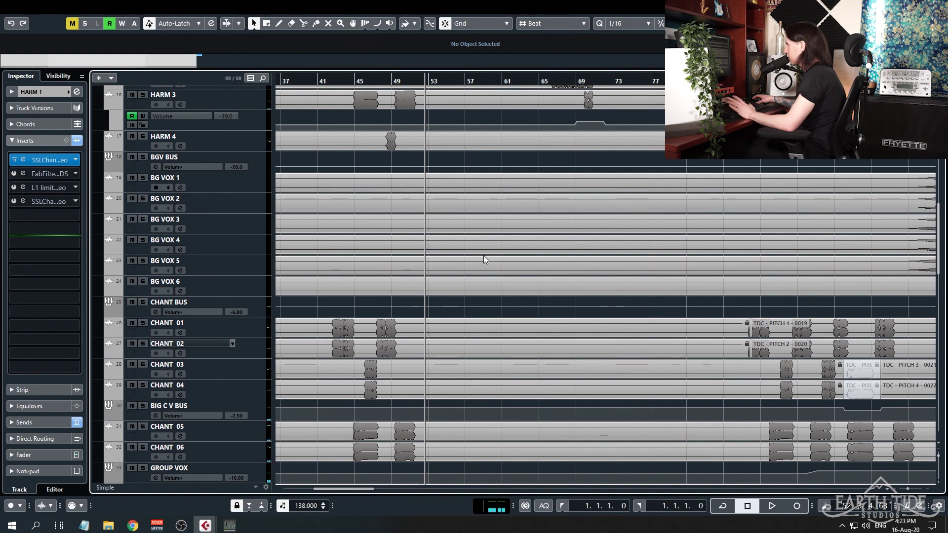
Step: Show the insert chains of CHANT BUS, GROUP VOX and BIG C V BUS in turn
scroll(483, 256, "up", 5)
scroll(511, 241, "down", 8)
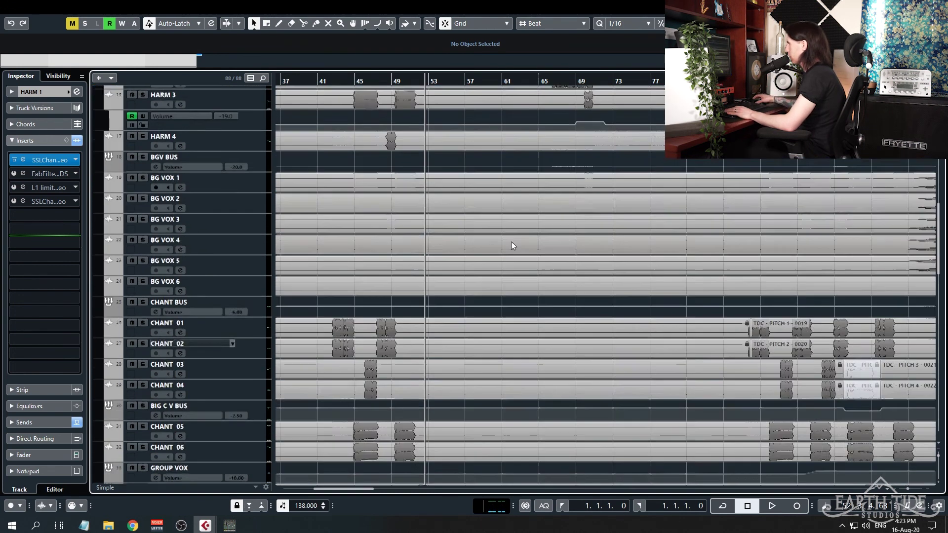
scroll(437, 330, "up", 4)
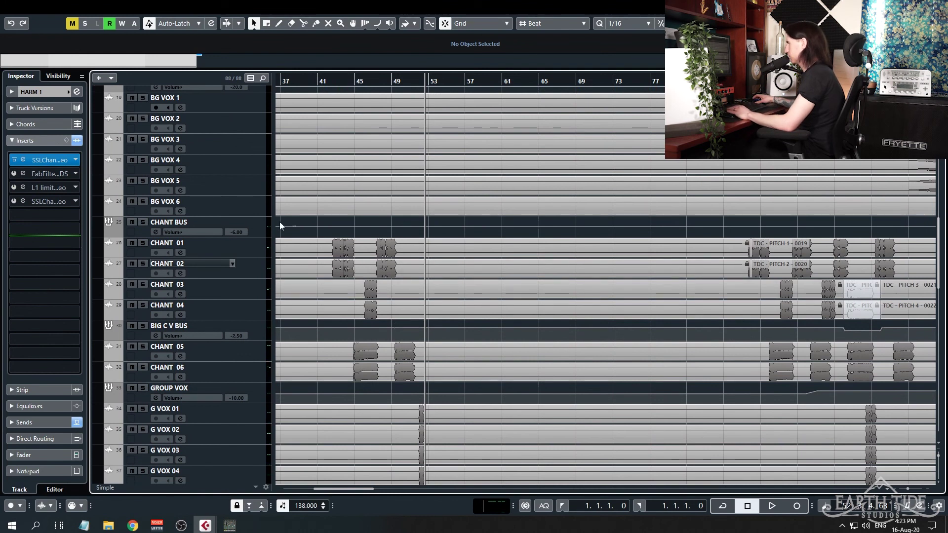
left_click(248, 228)
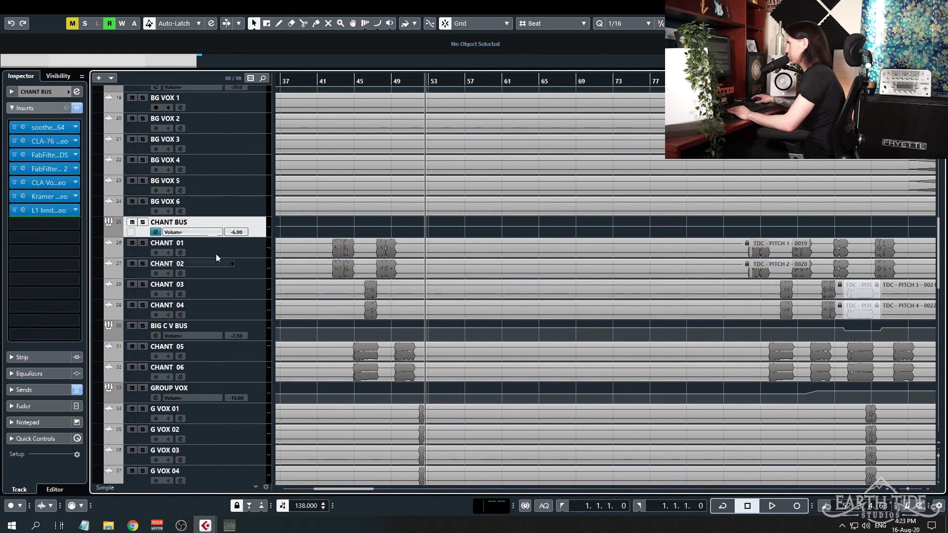
left_click(268, 398)
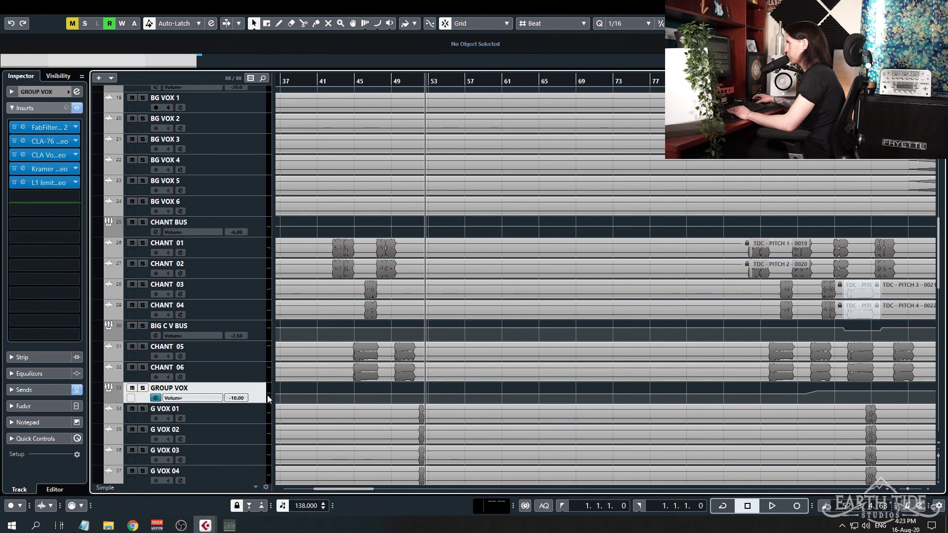
left_click(255, 339)
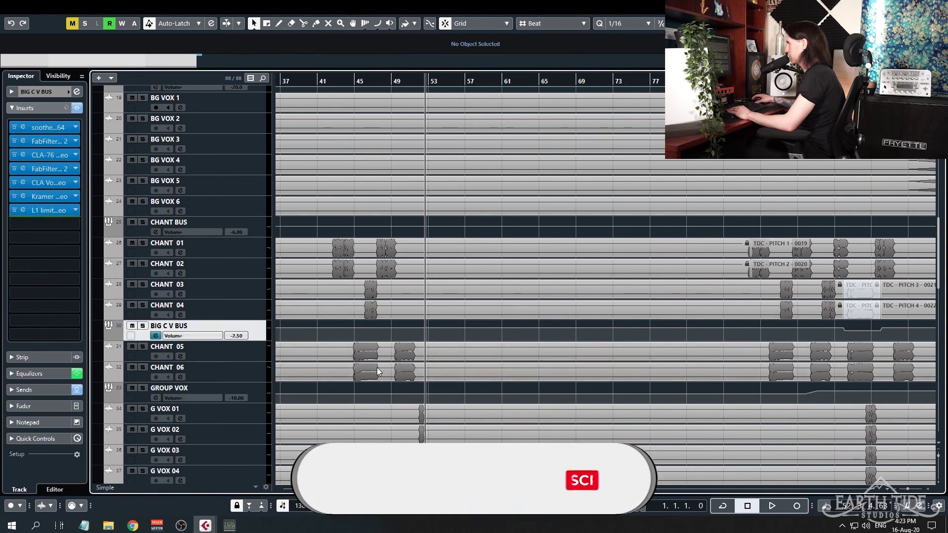